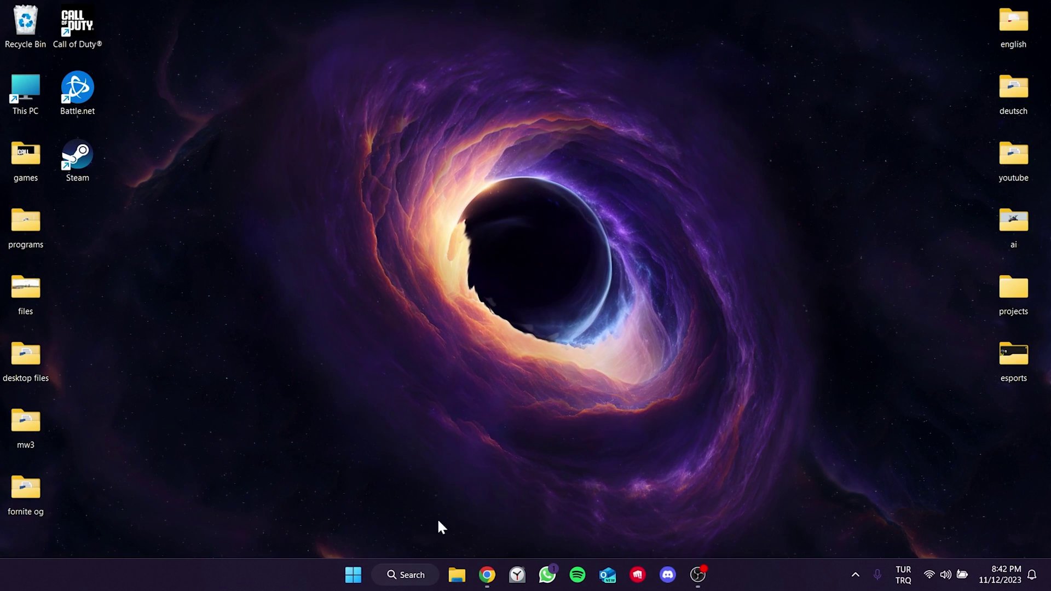
# Open Device Manager maximized and select the Realtek Gaming GbE Family Controller under Network adapters.
pyautogui.rightClick(358, 559)
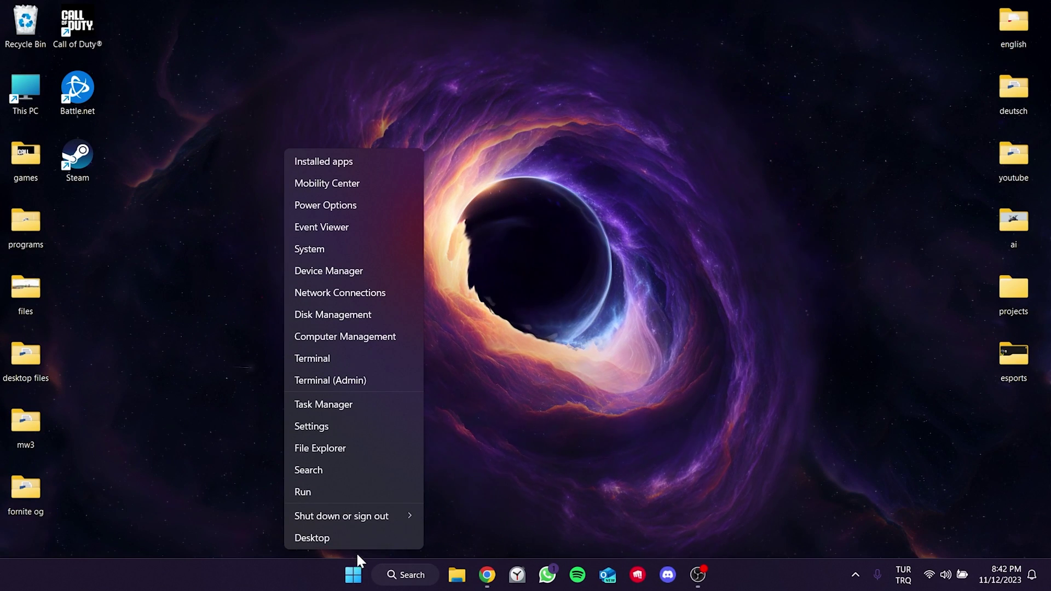
pyautogui.click(328, 272)
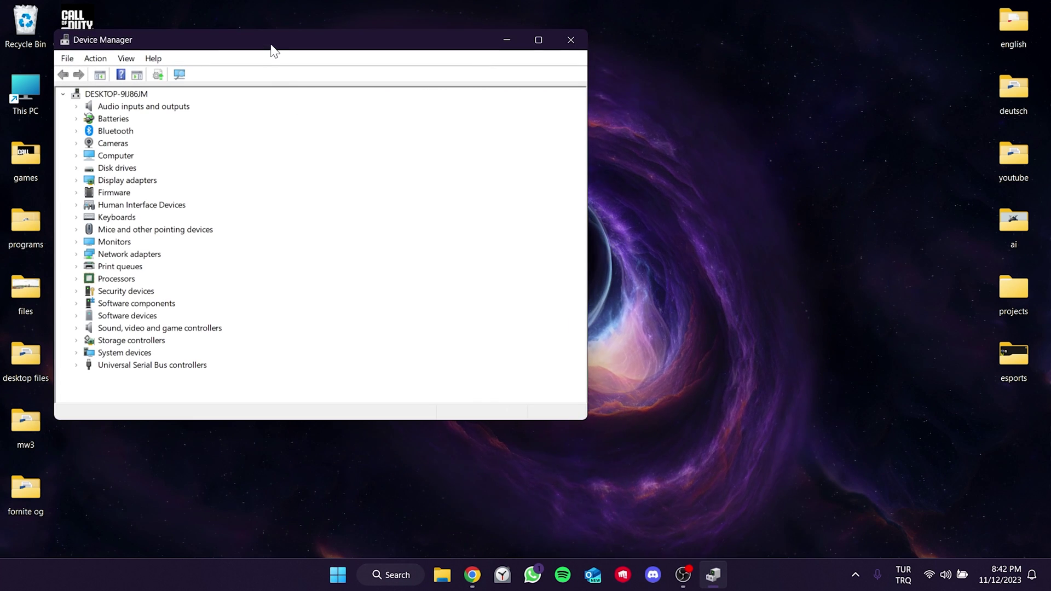
pyautogui.doubleClick(271, 44)
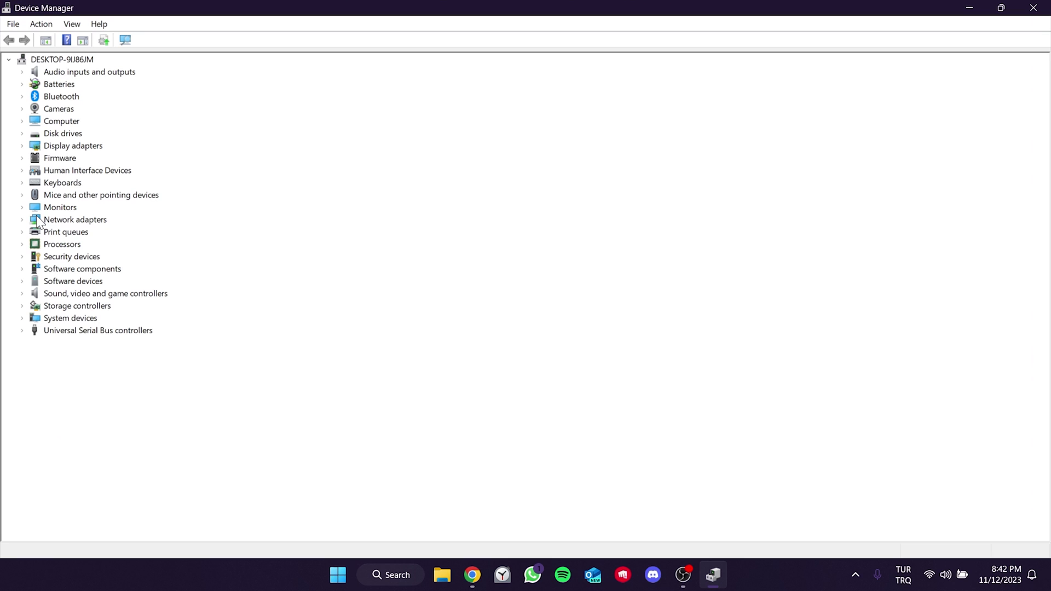
pyautogui.click(23, 221)
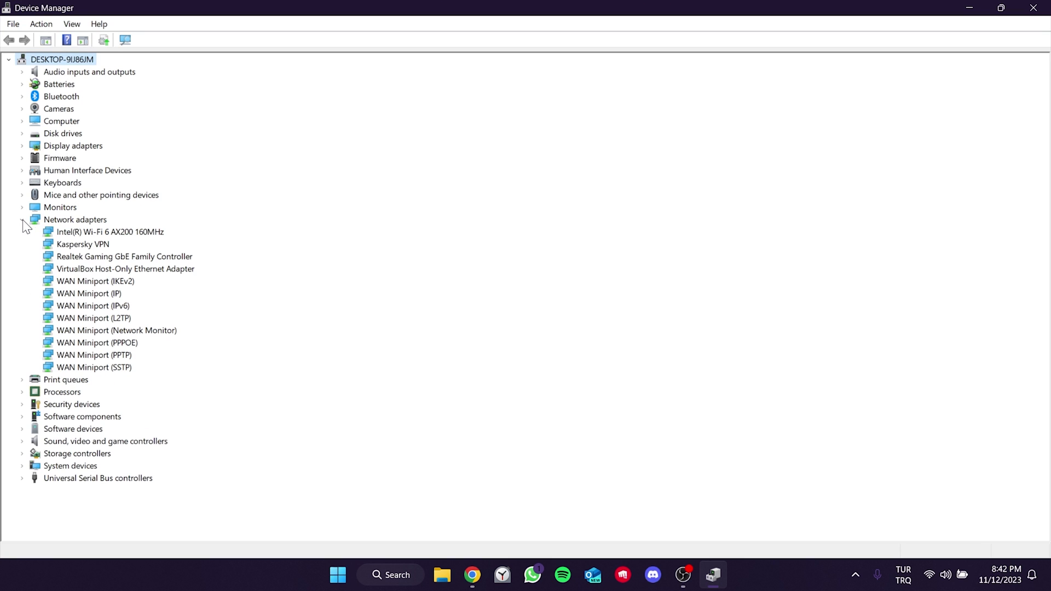
pyautogui.click(104, 232)
pyautogui.click(101, 256)
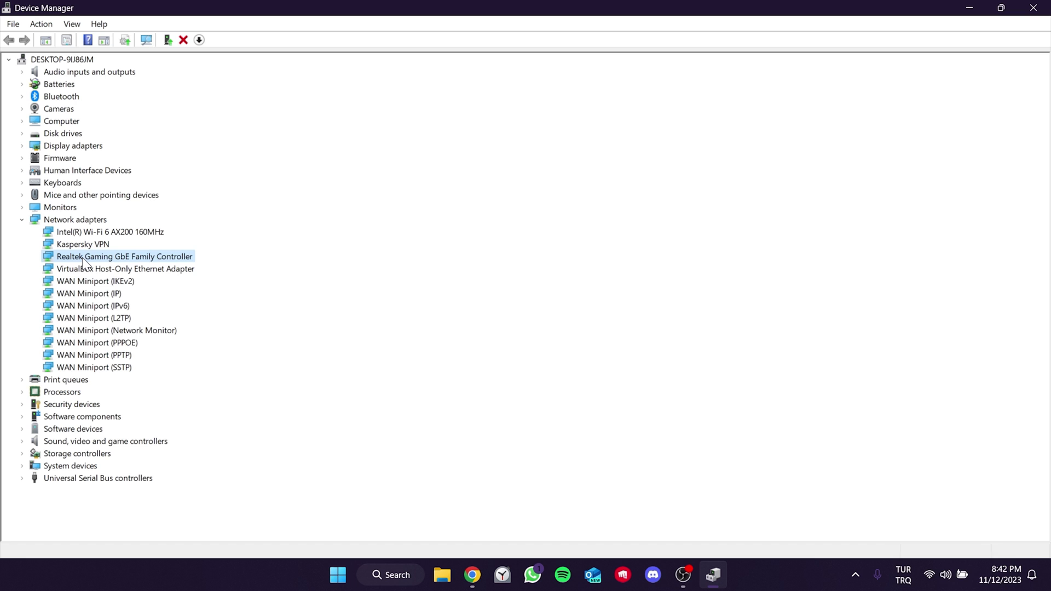
# Set the Realtek adapter's Advanced property Priority & VLAN to Priority & VLAN Enabled and close Device Manager.
pyautogui.rightClick(83, 261)
pyautogui.click(119, 340)
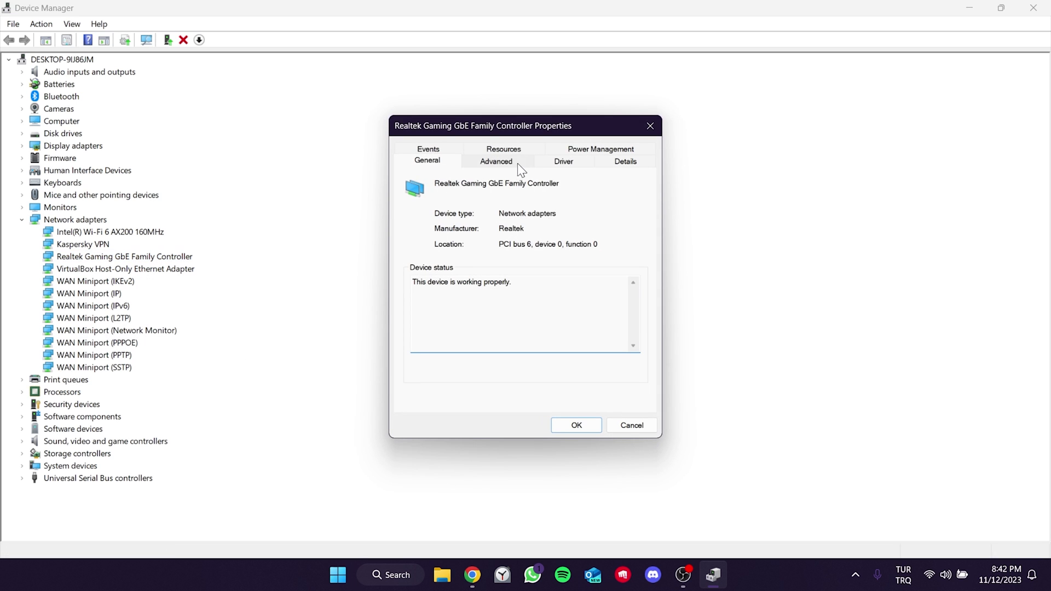
pyautogui.click(491, 164)
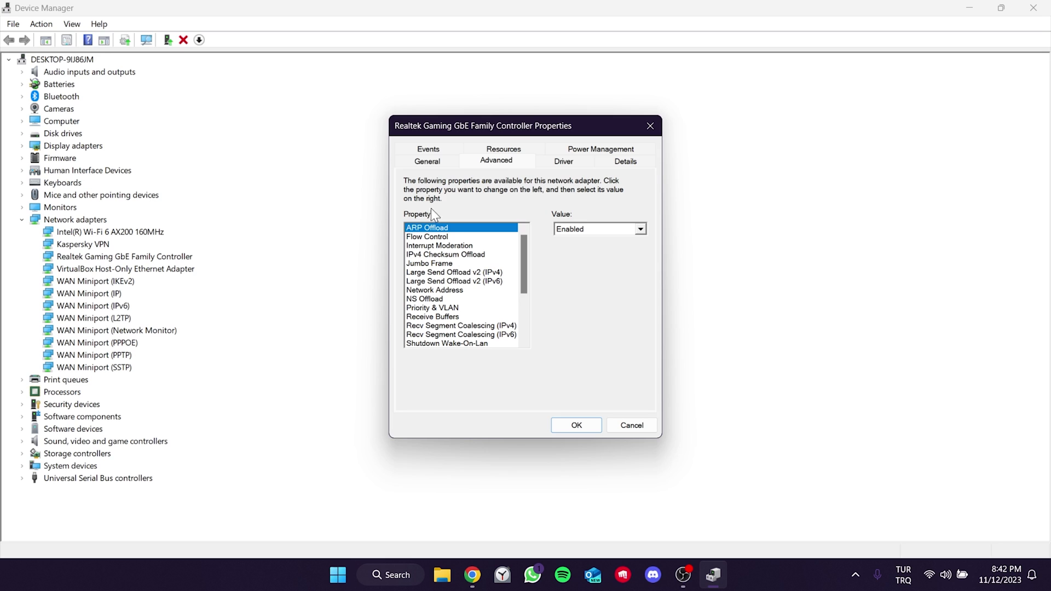
pyautogui.click(410, 309)
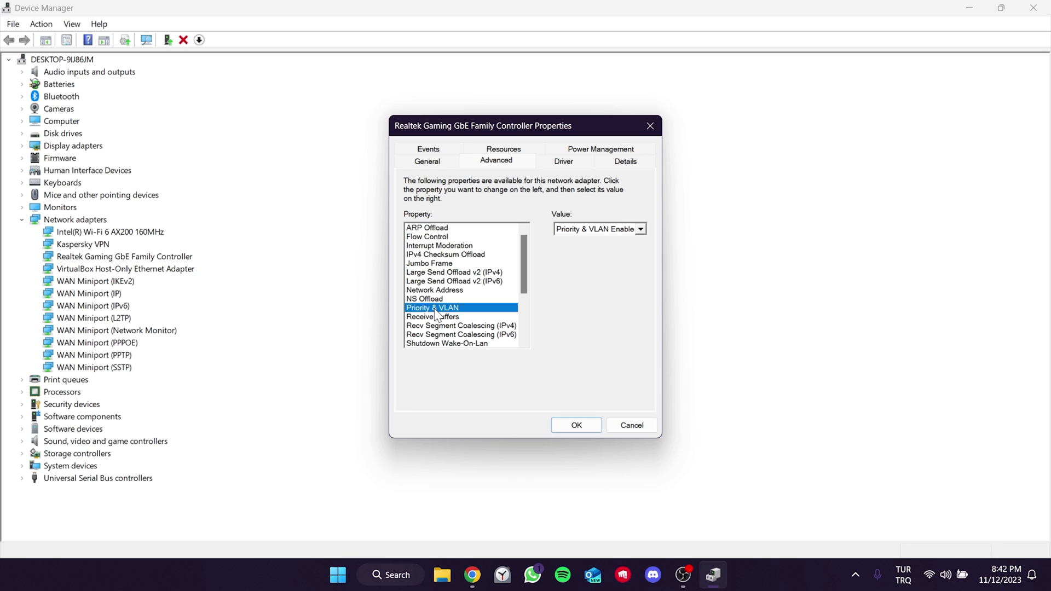
pyautogui.click(591, 231)
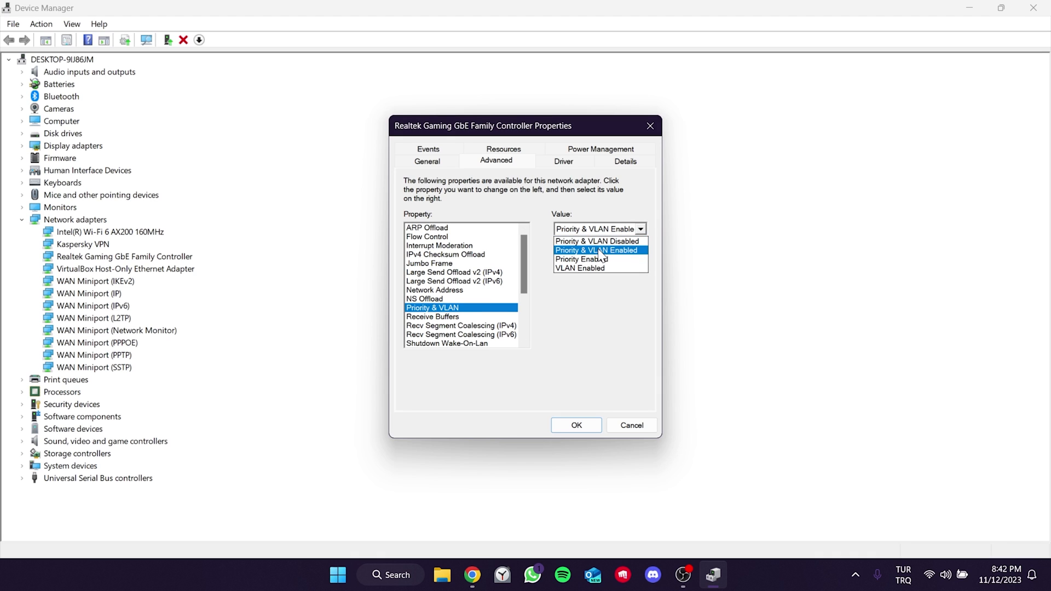
pyautogui.click(600, 250)
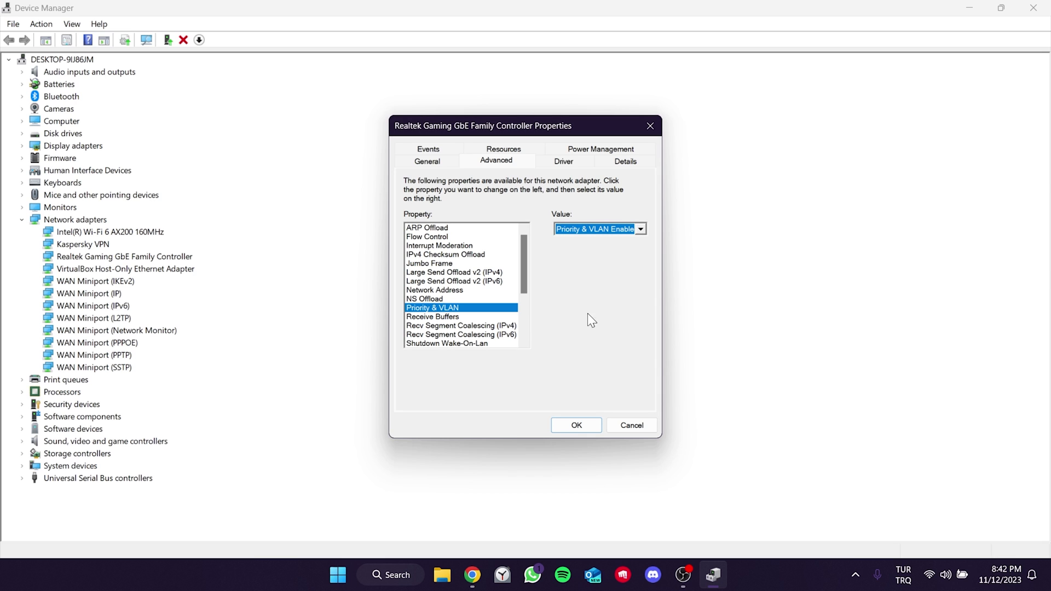
pyautogui.click(575, 426)
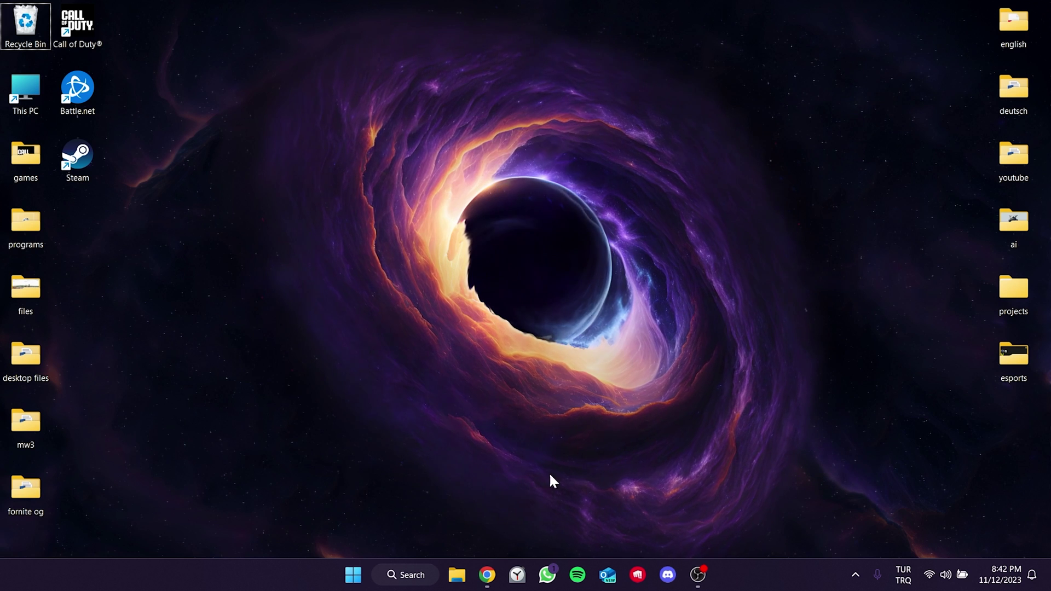
# Launch Command Prompt as administrator from a 'cmd' search.
pyautogui.click(408, 575)
pyautogui.write('cmd')
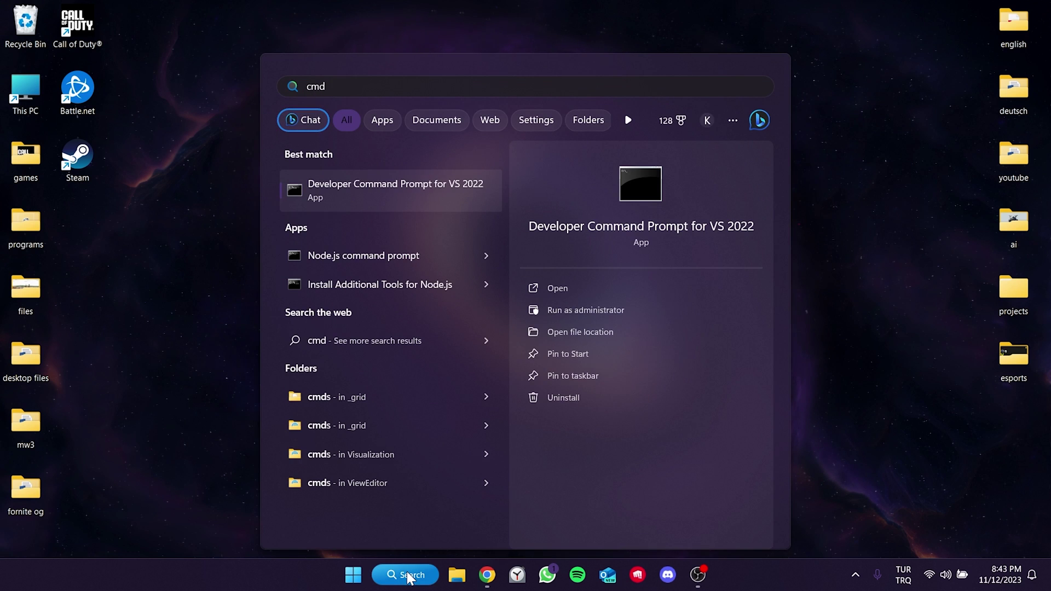
pyautogui.click(619, 311)
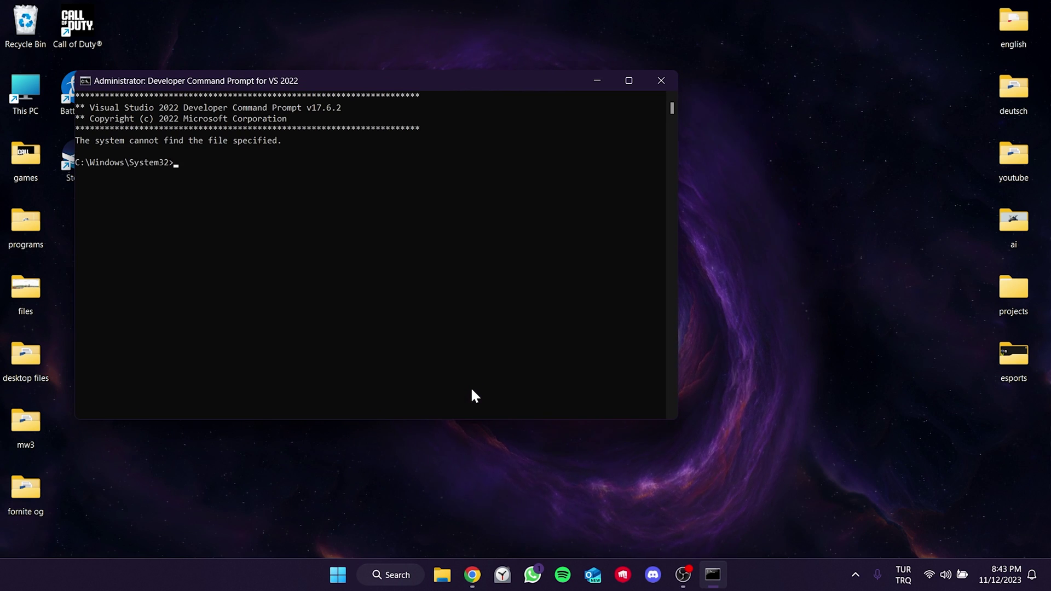
# Run netsh int ip reset c:\resetlog.txt, netsh winsock reset and ipconfig /flushdns, then close the console.
pyautogui.write('netsh')
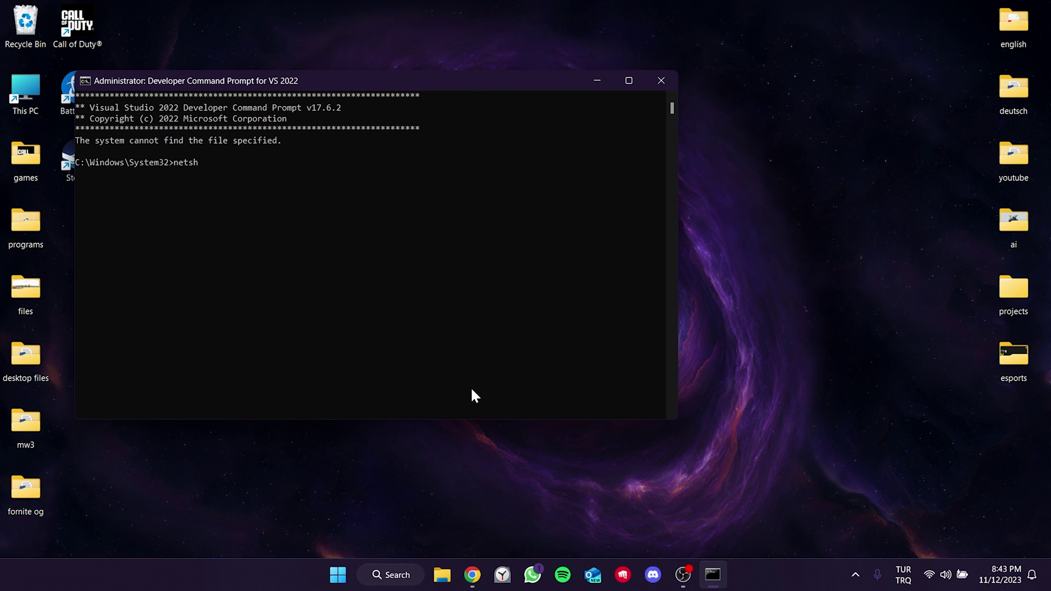
pyautogui.write(' int ip reset c:\\reset')
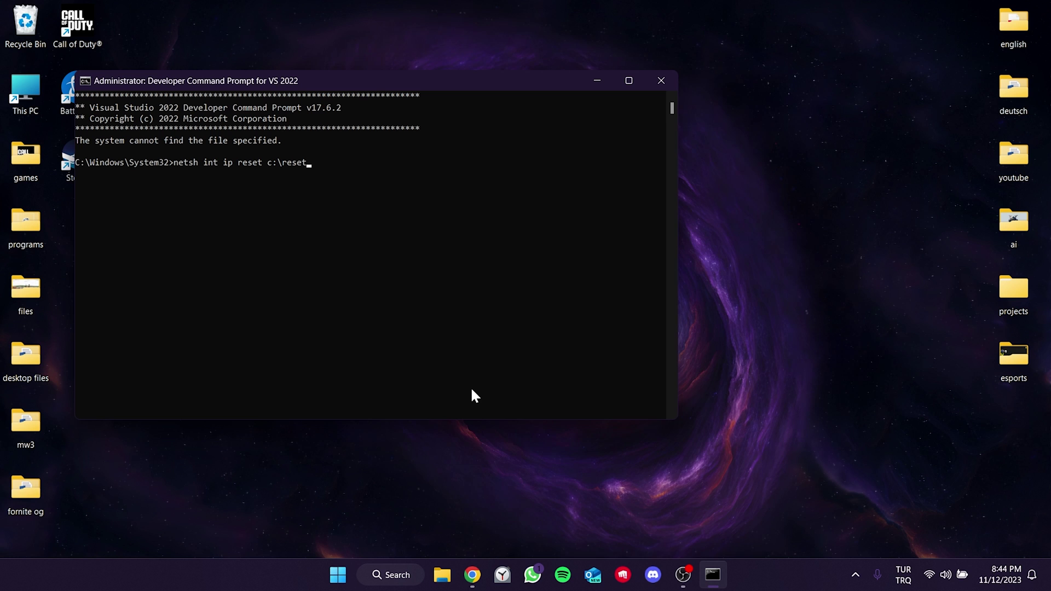
pyautogui.write('log.txt')
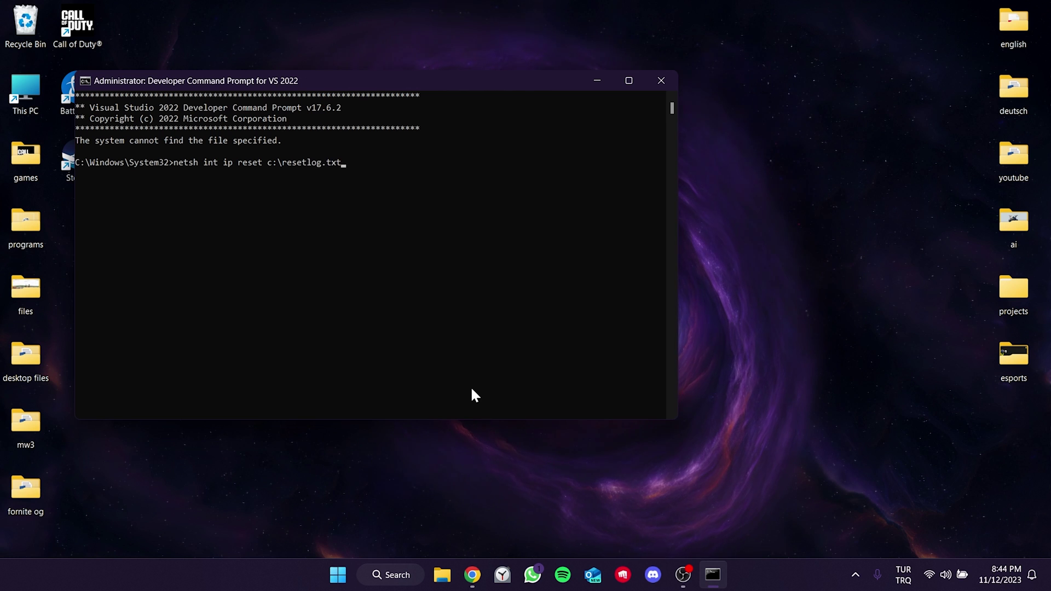
pyautogui.press('Return')
pyautogui.write('netsh winsoc')
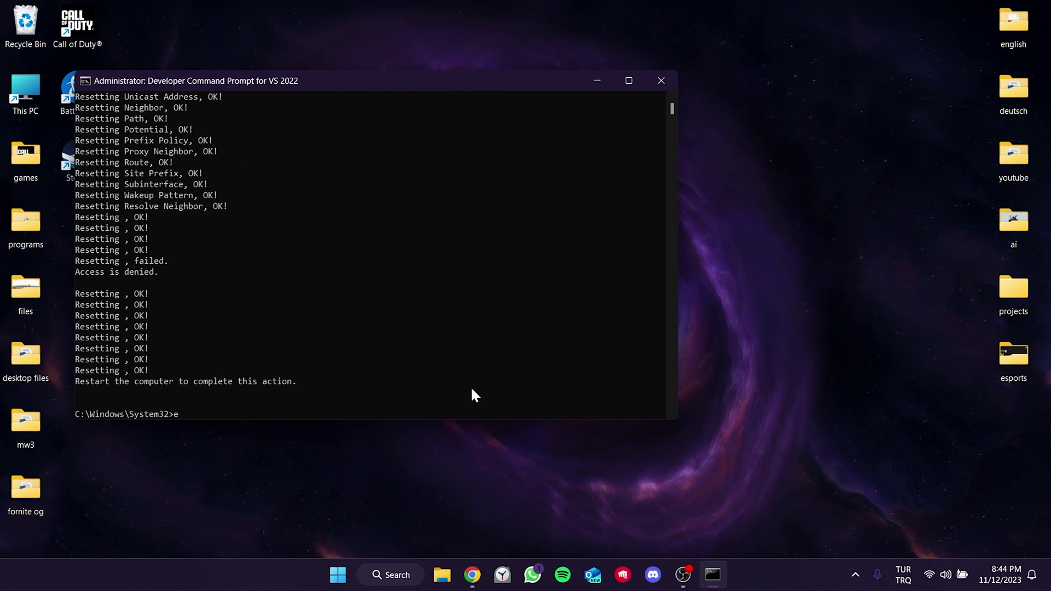
pyautogui.write('k reset')
pyautogui.press('Return')
pyautogui.write('ipconfig')
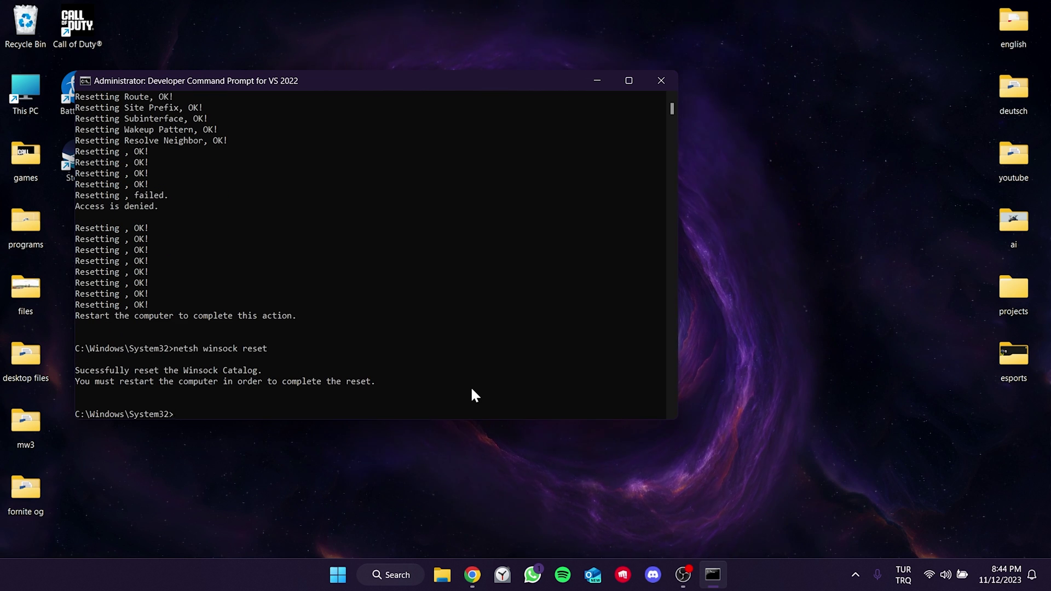
pyautogui.write(' /flushdns')
pyautogui.press('Return')
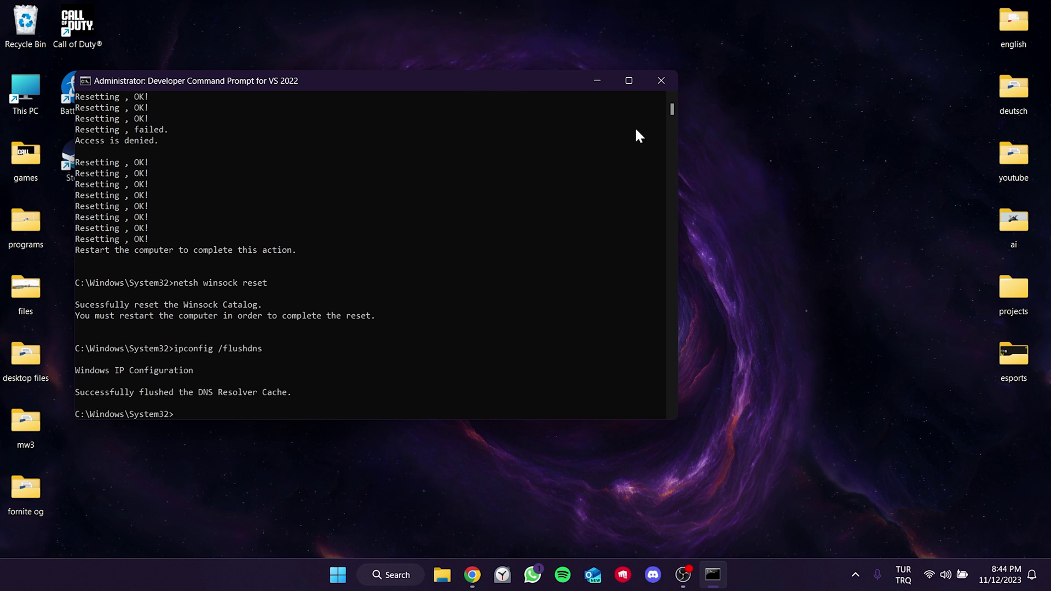
pyautogui.click(669, 80)
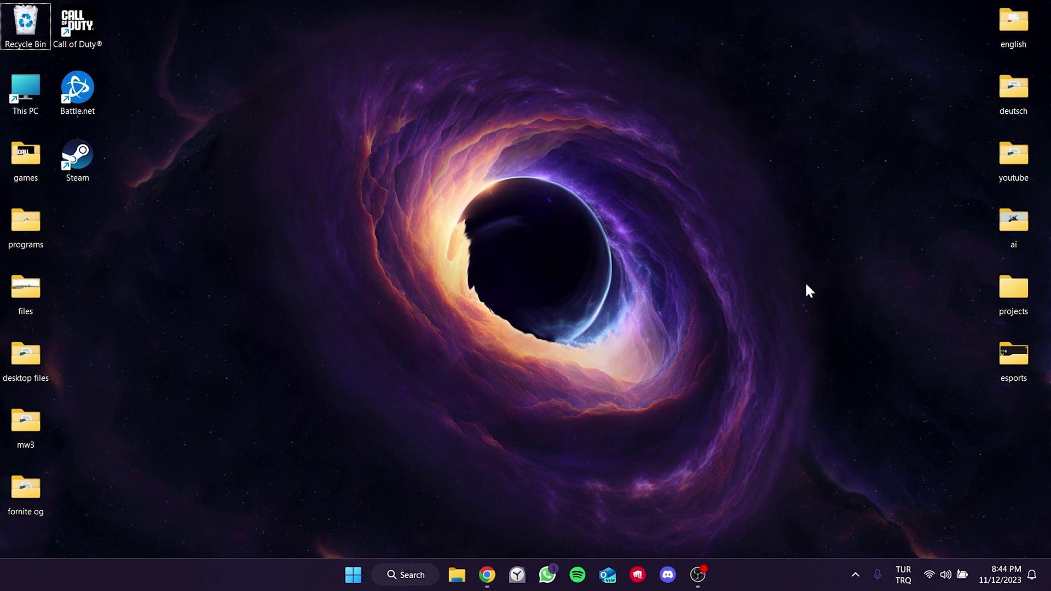
# Go to Settings > Network & internet > Advanced network settings > Network reset.
pyautogui.rightClick(350, 574)
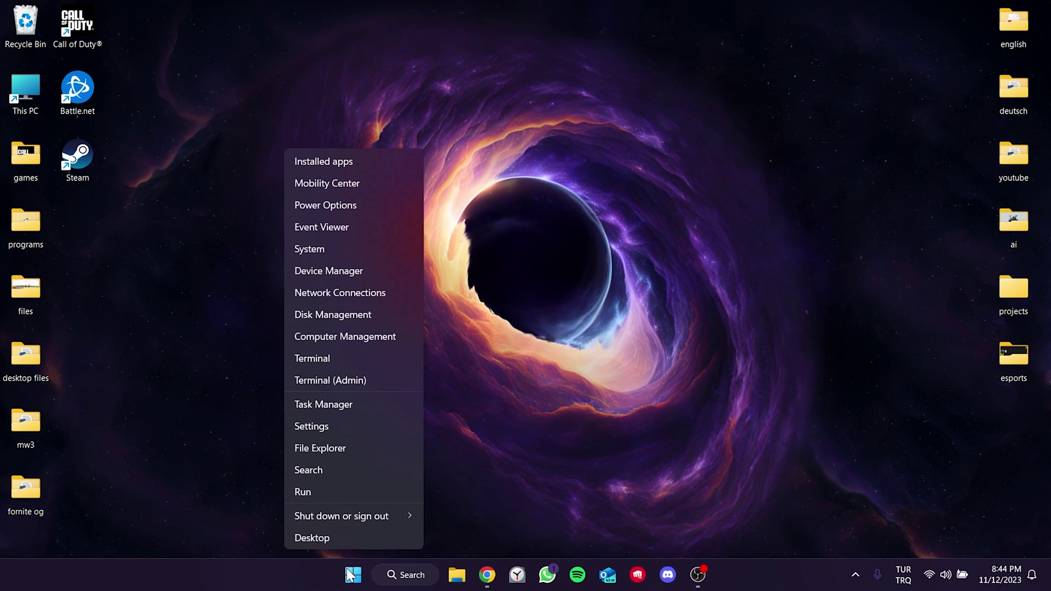
pyautogui.click(320, 429)
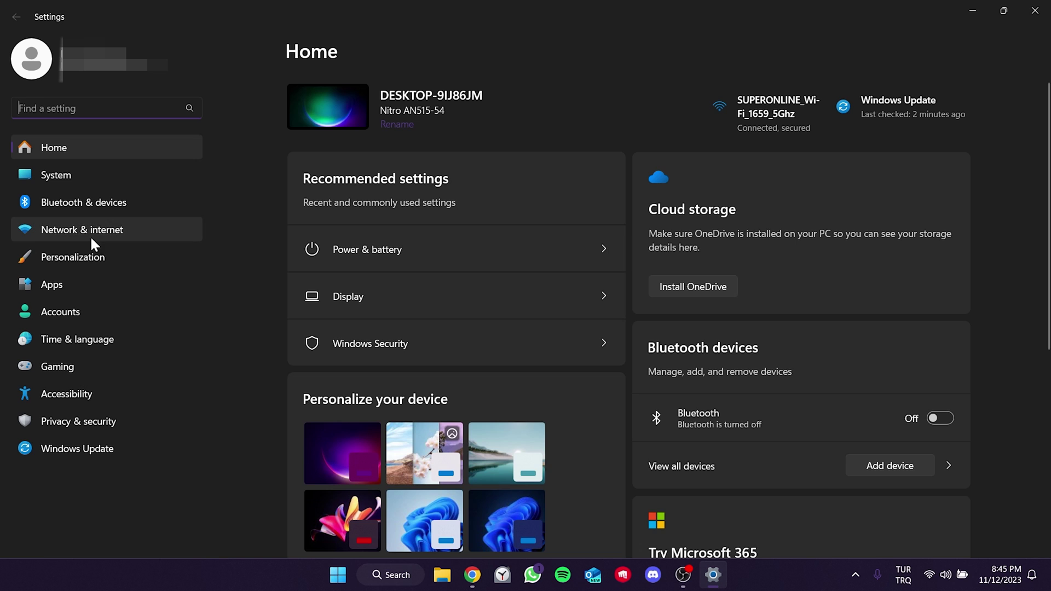
pyautogui.click(72, 241)
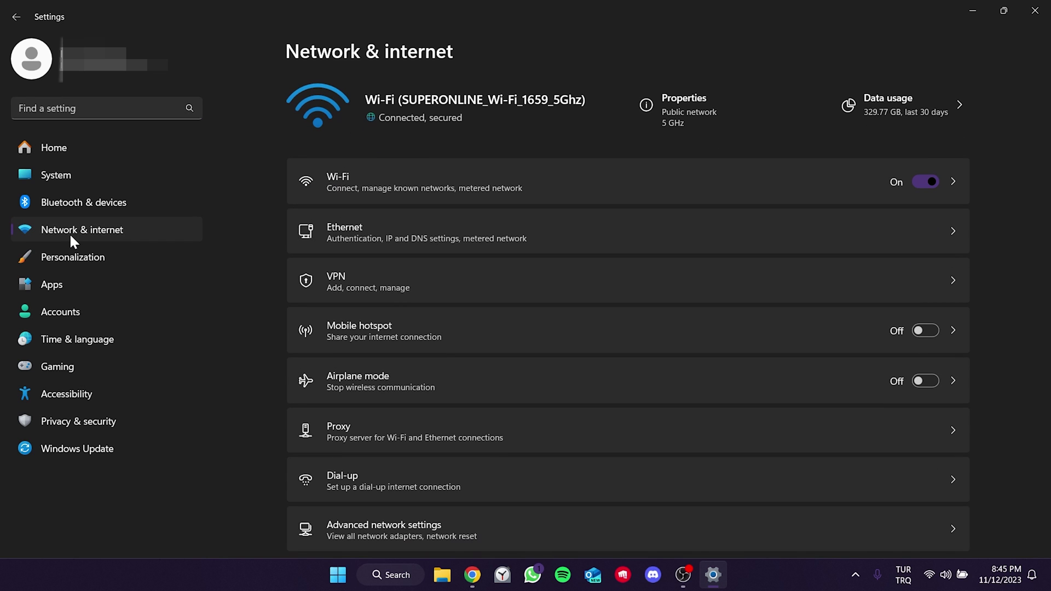
pyautogui.click(356, 526)
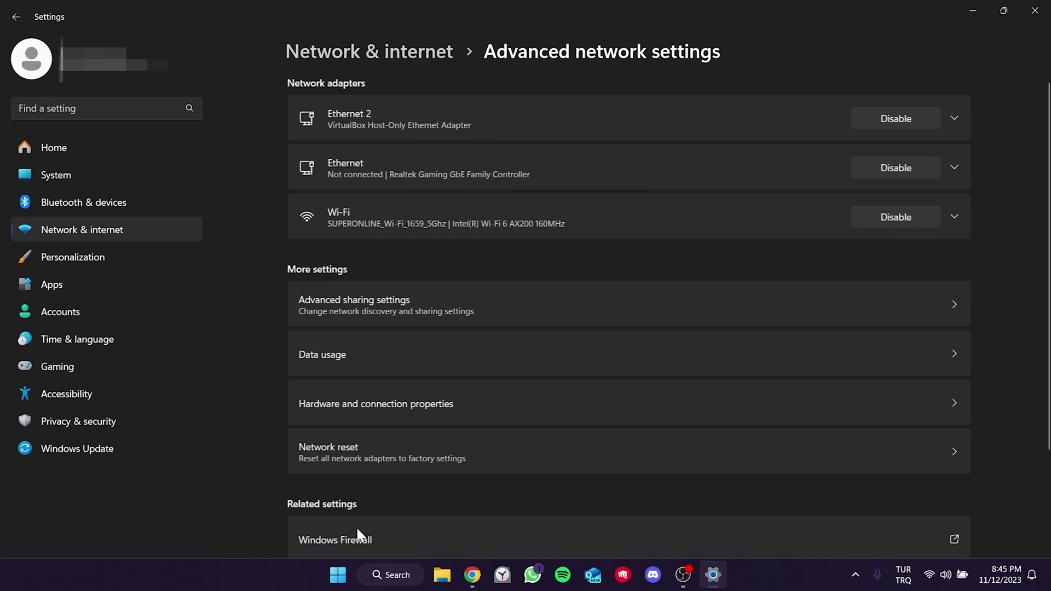
pyautogui.click(338, 458)
# Reset all network adapters, confirm it, dismiss the sign-out warning and close Settings.
pyautogui.click(919, 181)
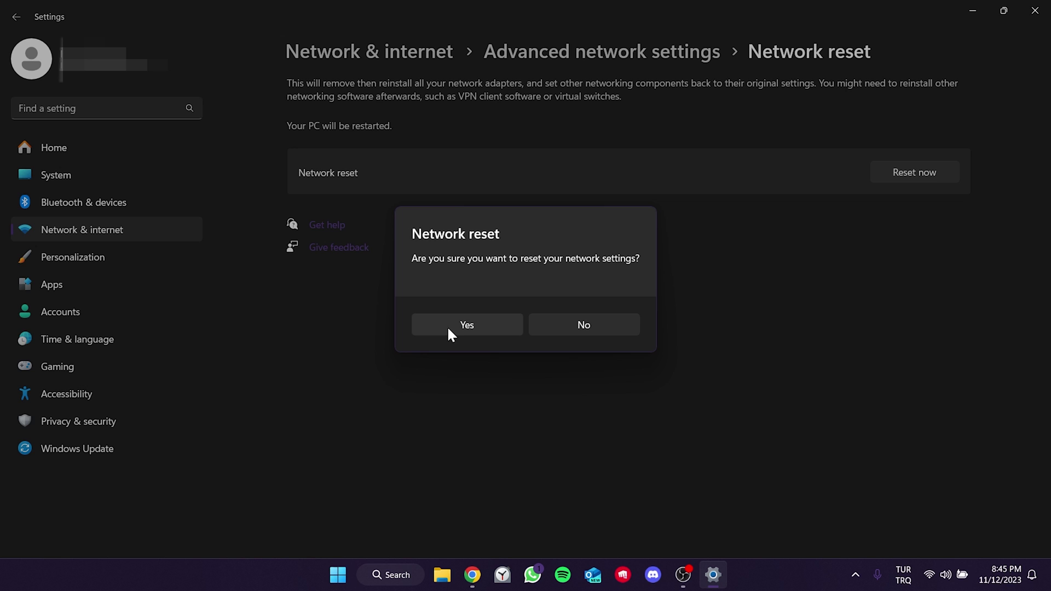
pyautogui.click(478, 327)
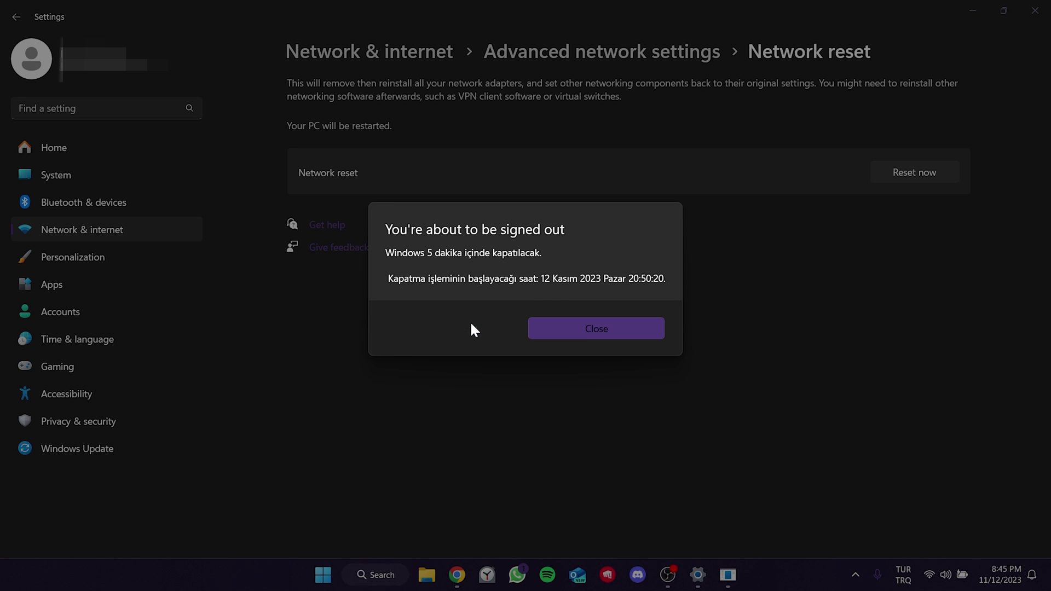
pyautogui.click(612, 329)
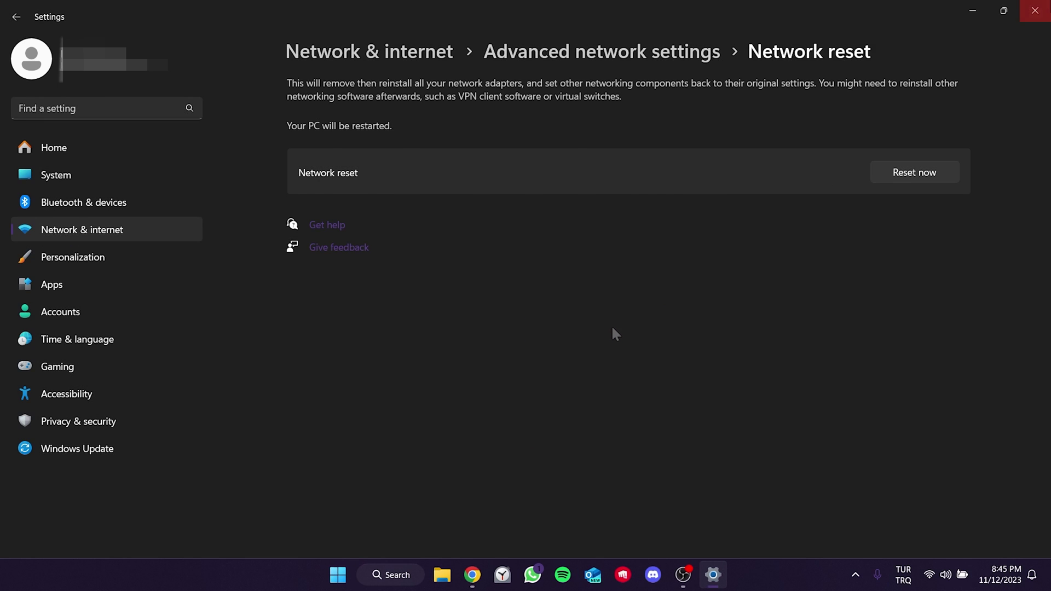
pyautogui.click(1034, 9)
# Restart the computer by choosing Restart in the Alt+F4 Shut Down Windows dialog.
pyautogui.hotkey('alt', 'F4')
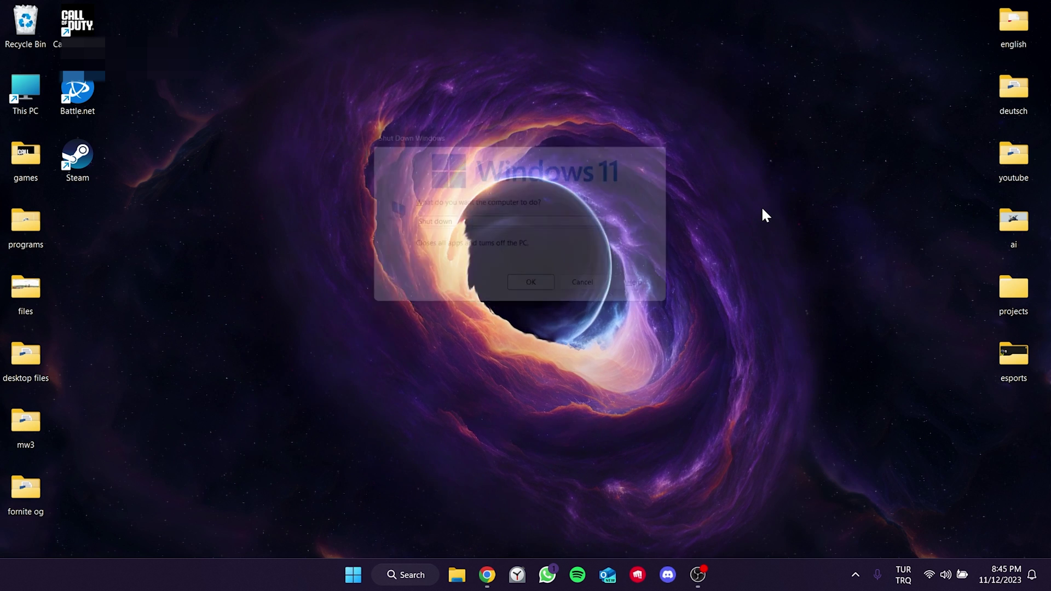
pyautogui.press('Down')
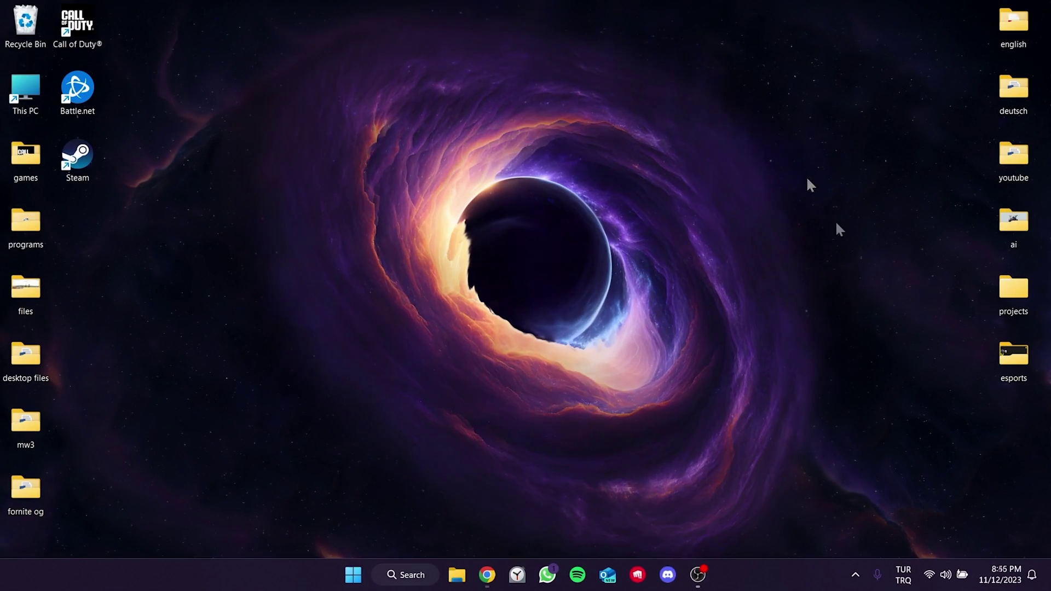
# Find Windows Defender Firewall via search, open Advanced settings and show the Inbound Rules list.
pyautogui.click(415, 570)
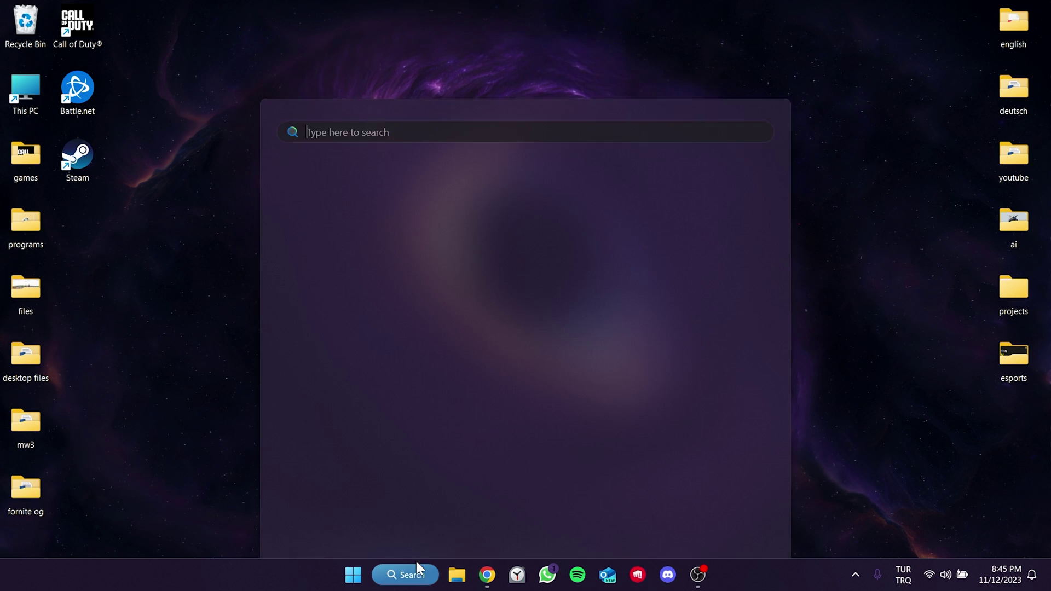
pyautogui.write('window')
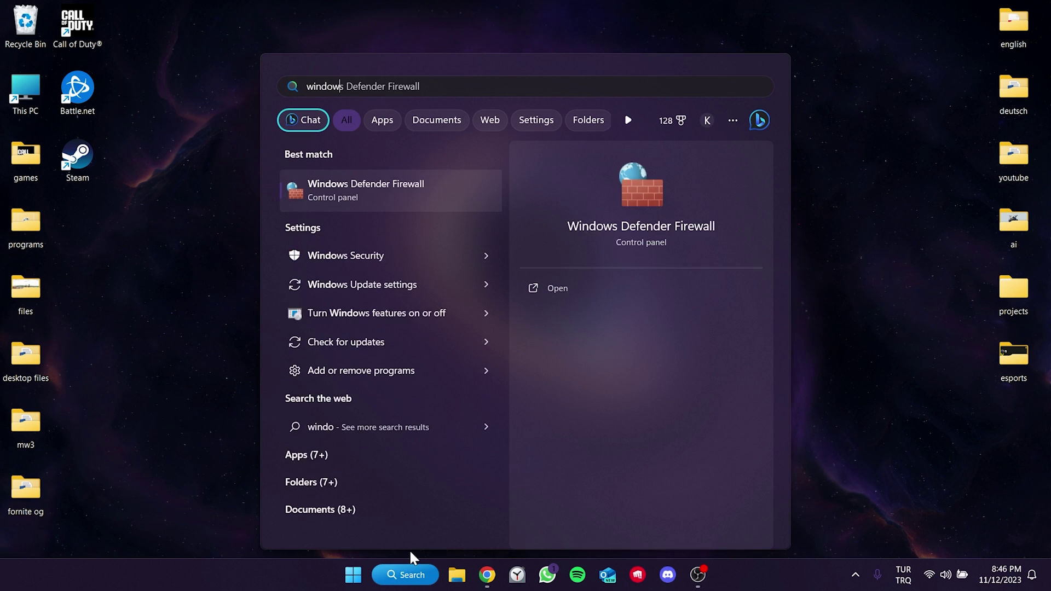
pyautogui.write('s defender firewall')
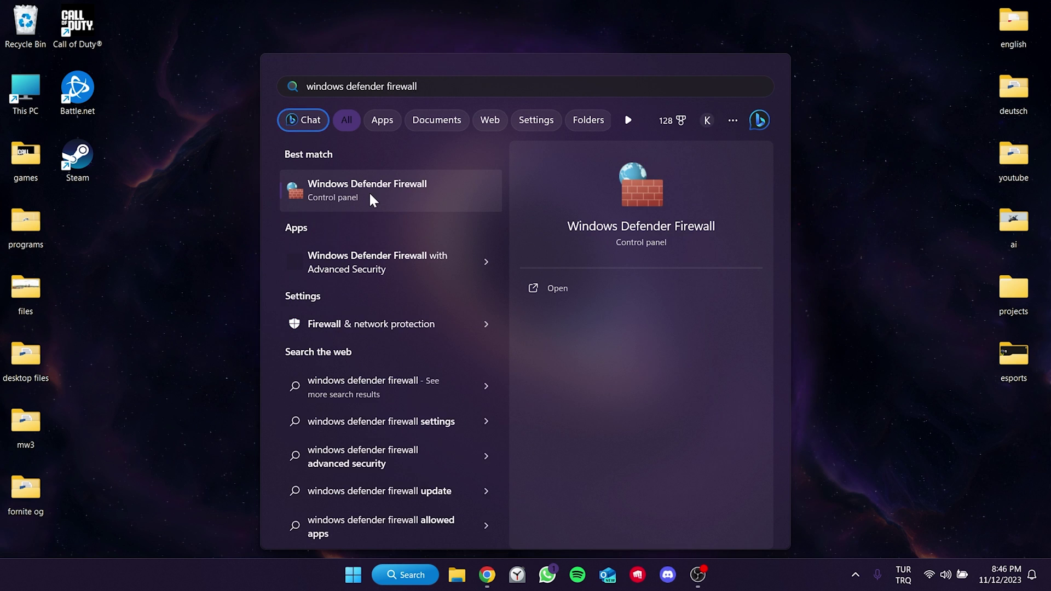
pyautogui.click(369, 191)
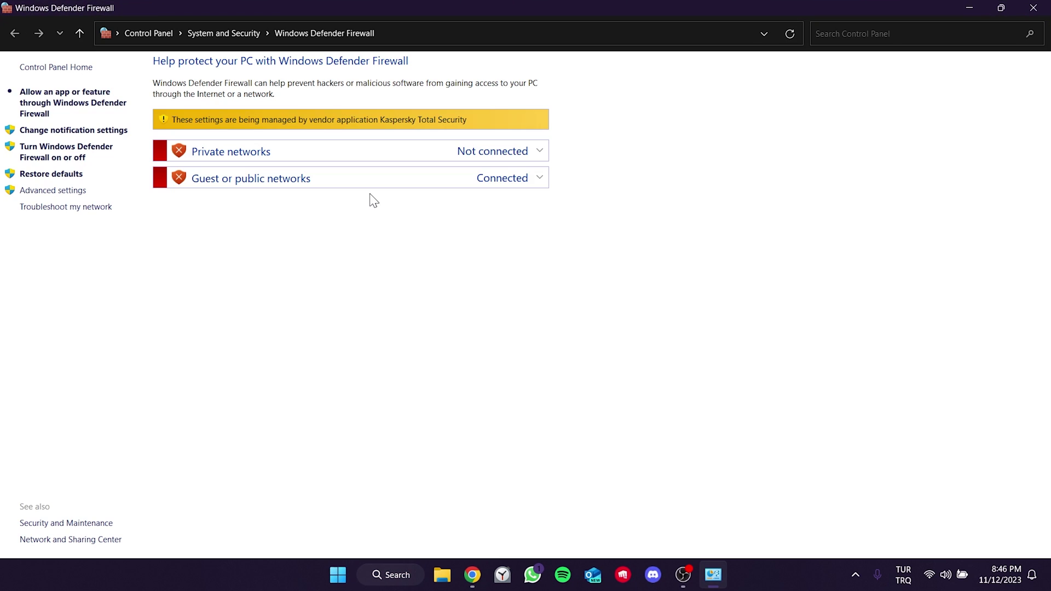
pyautogui.click(48, 194)
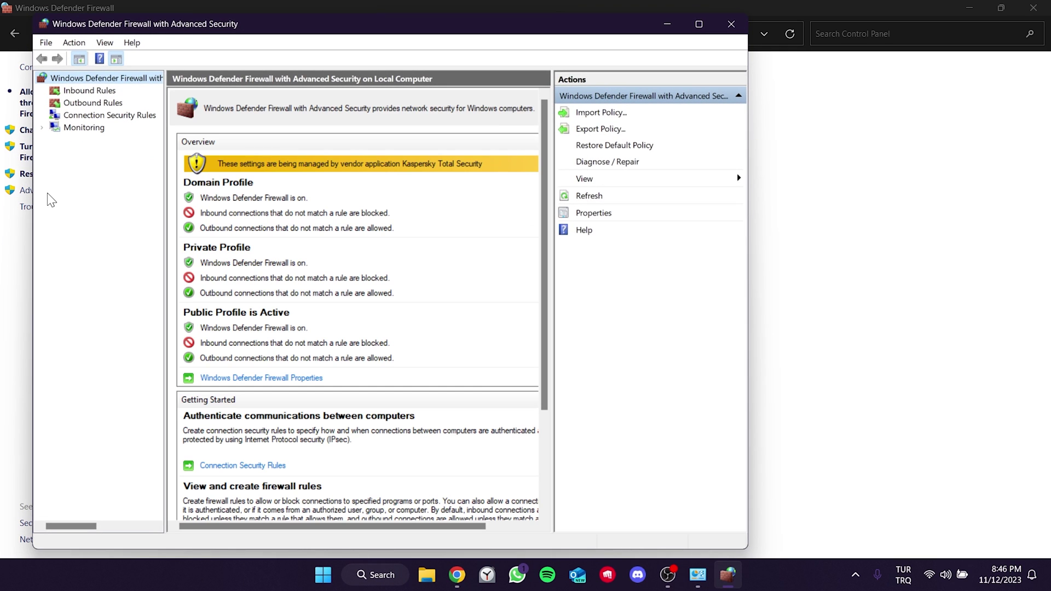
pyautogui.click(89, 91)
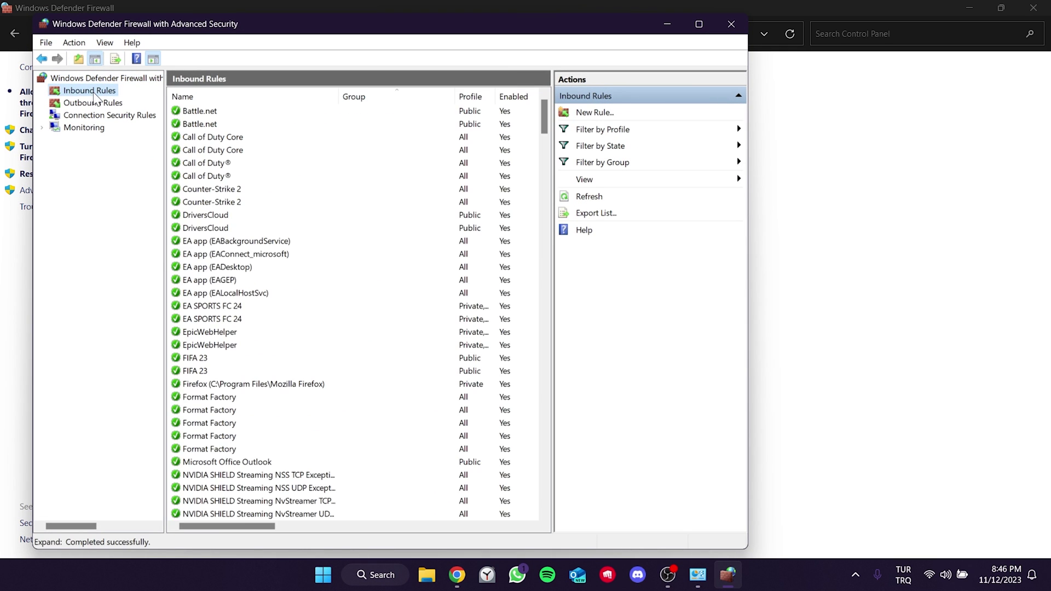
# Start a new port-based inbound rule for TCP with specific local ports.
pyautogui.click(591, 112)
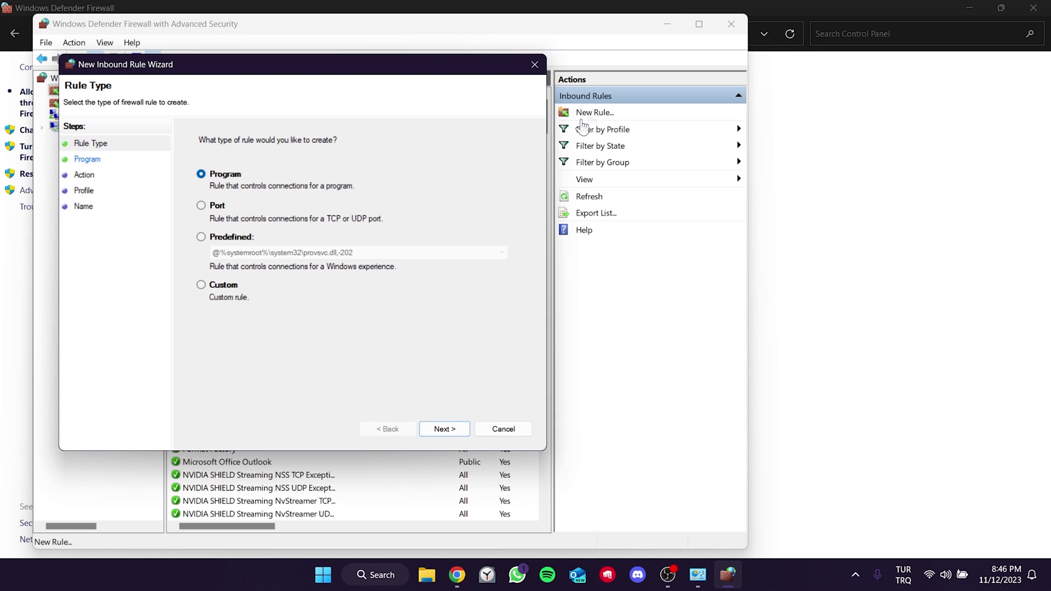
pyautogui.click(213, 208)
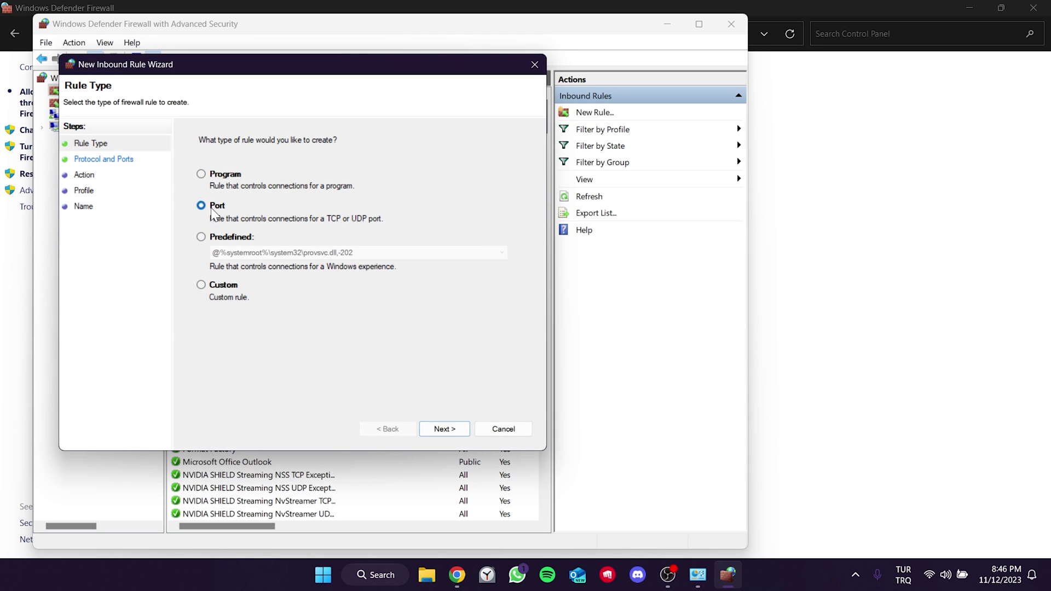
pyautogui.click(443, 429)
pyautogui.click(202, 160)
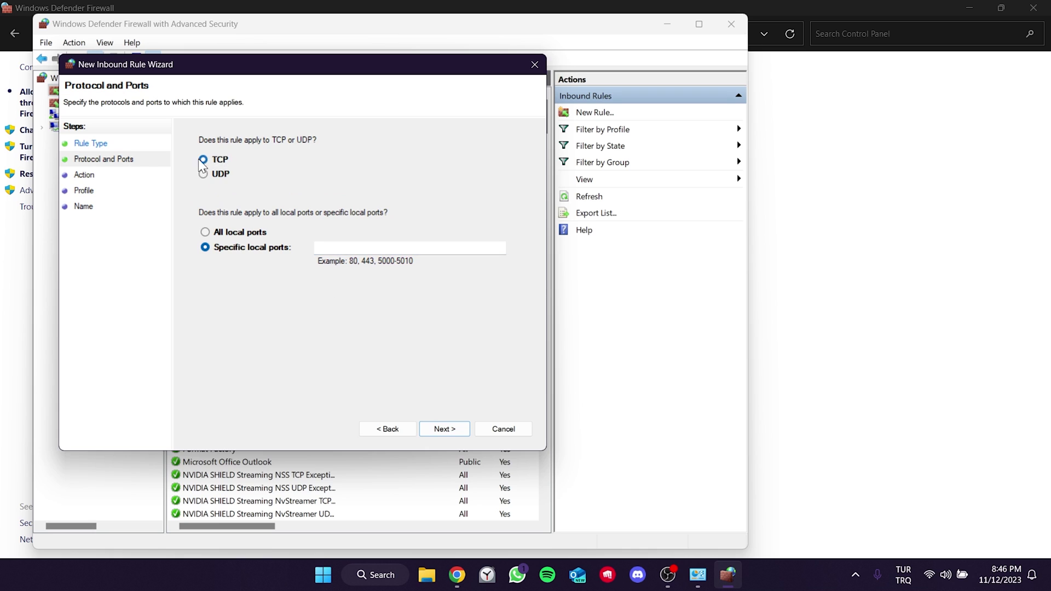
pyautogui.click(396, 248)
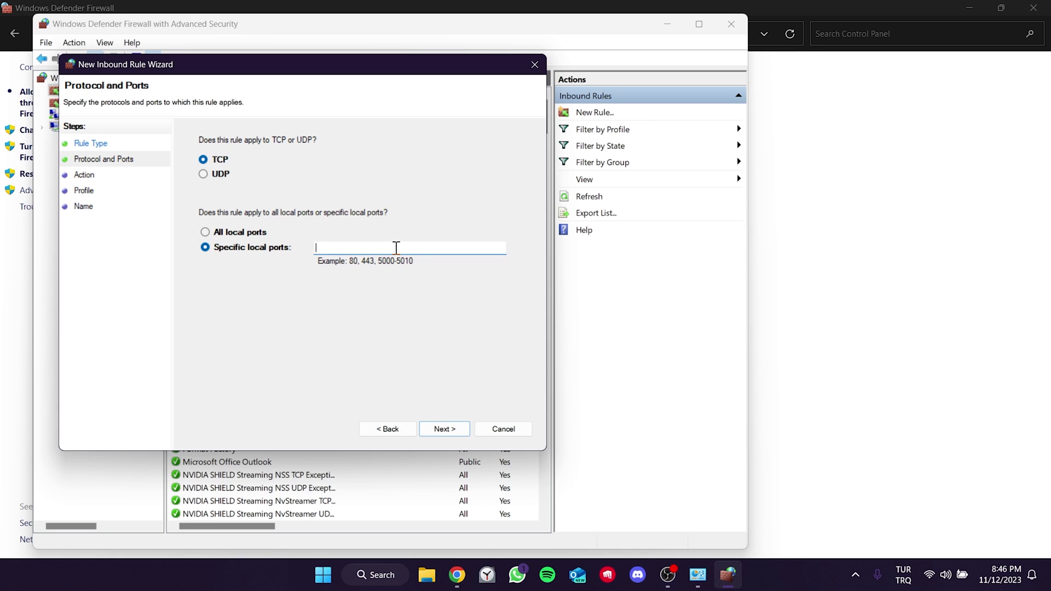
pyautogui.click(453, 576)
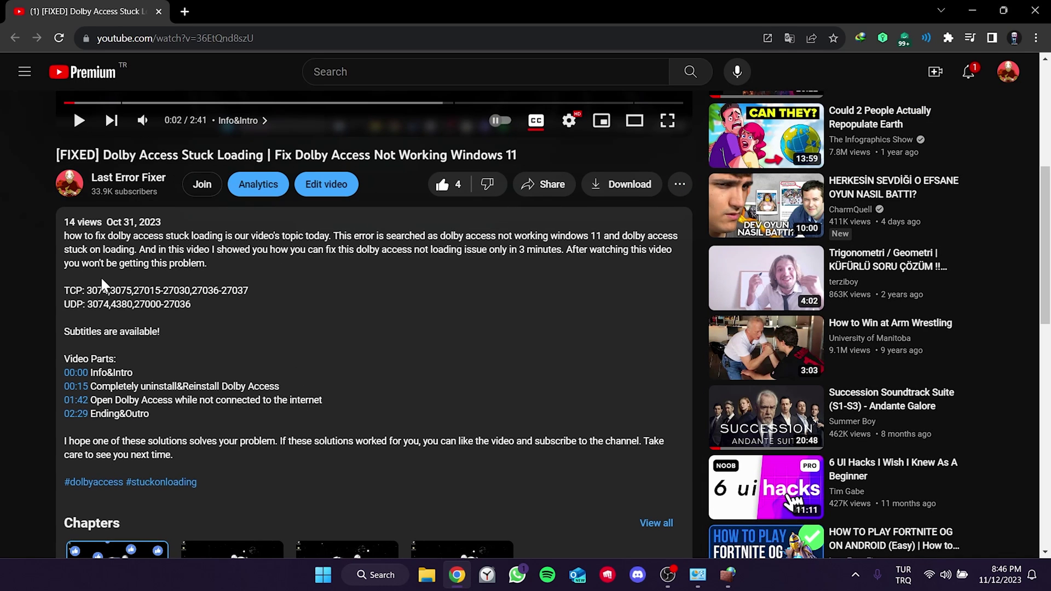
pyautogui.moveTo(88, 289); pyautogui.dragTo(237, 287)
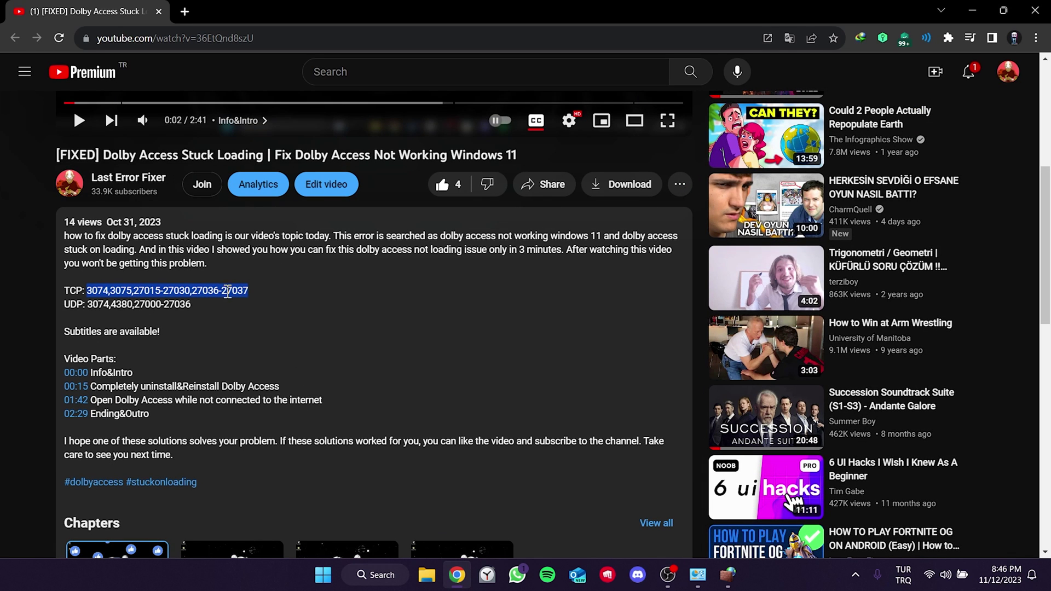
pyautogui.rightClick(254, 293)
pyautogui.click(264, 298)
pyautogui.click(728, 575)
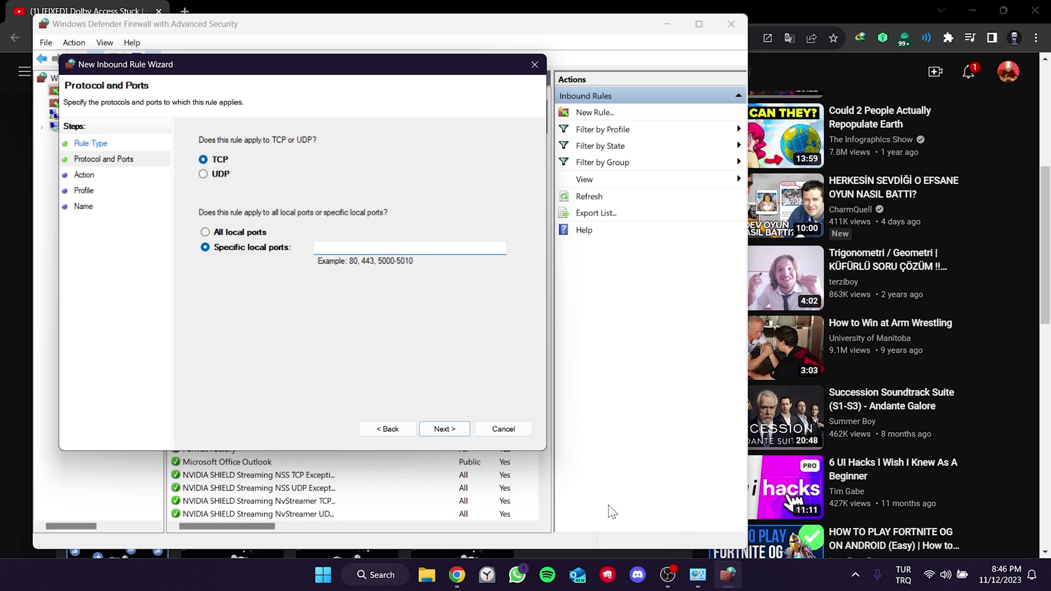
pyautogui.rightClick(330, 250)
pyautogui.click(366, 310)
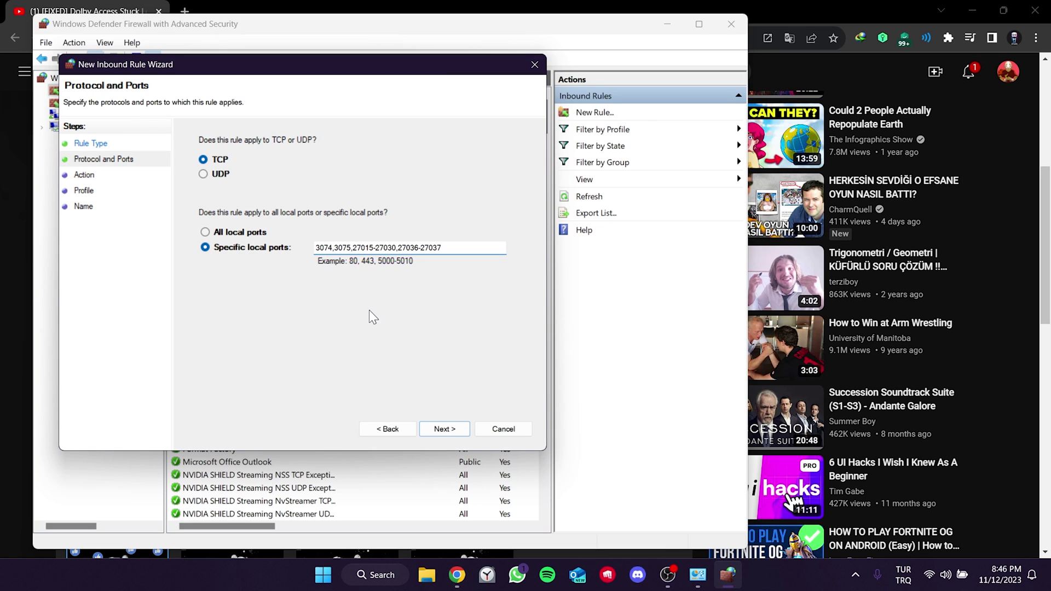
# Keep Allow the connection and all profiles, advancing to the rule naming page.
pyautogui.click(447, 430)
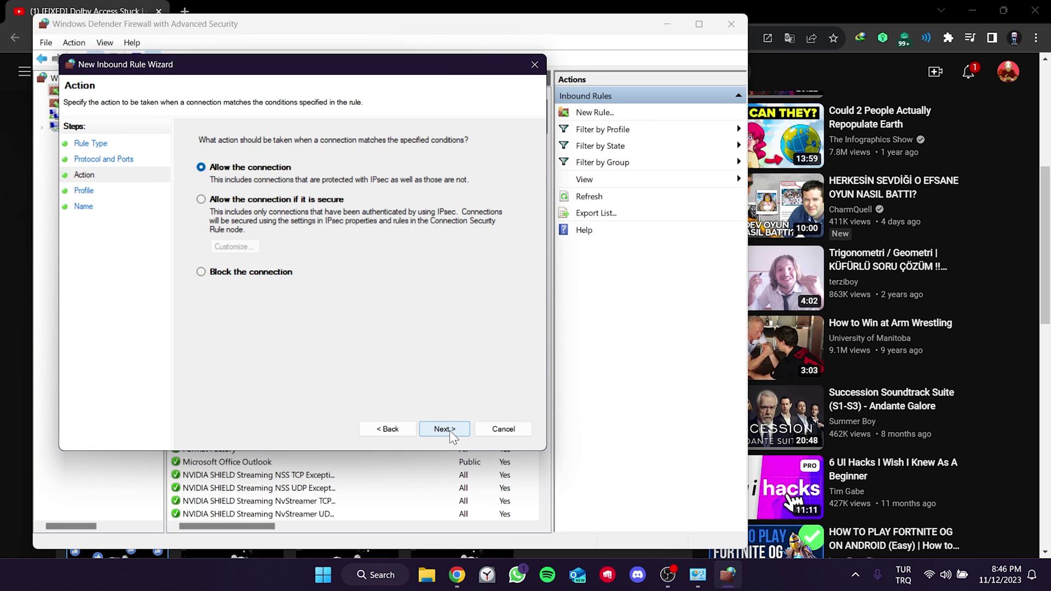
pyautogui.click(449, 430)
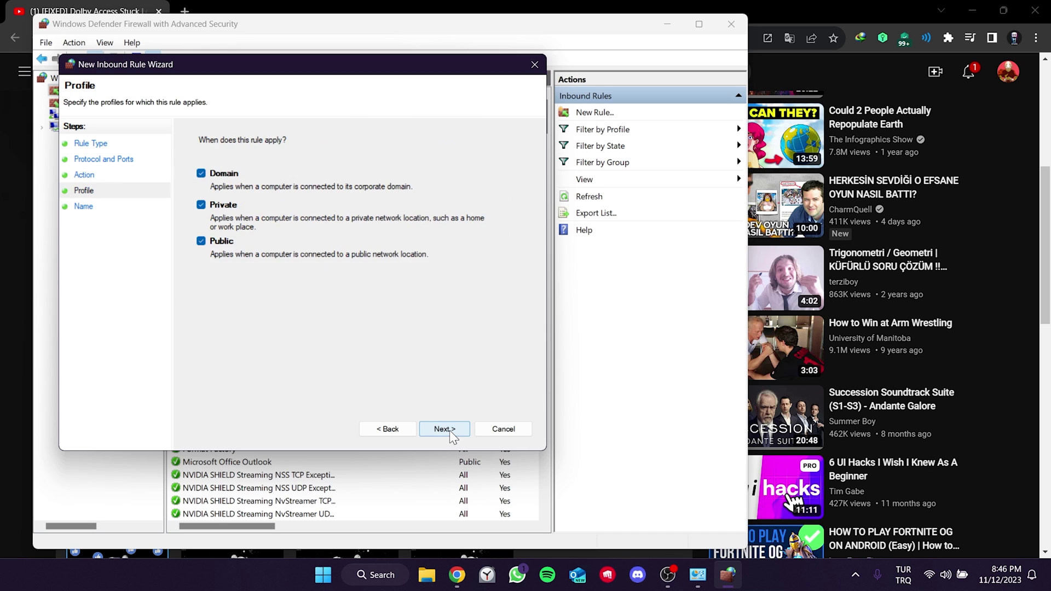
pyautogui.click(448, 430)
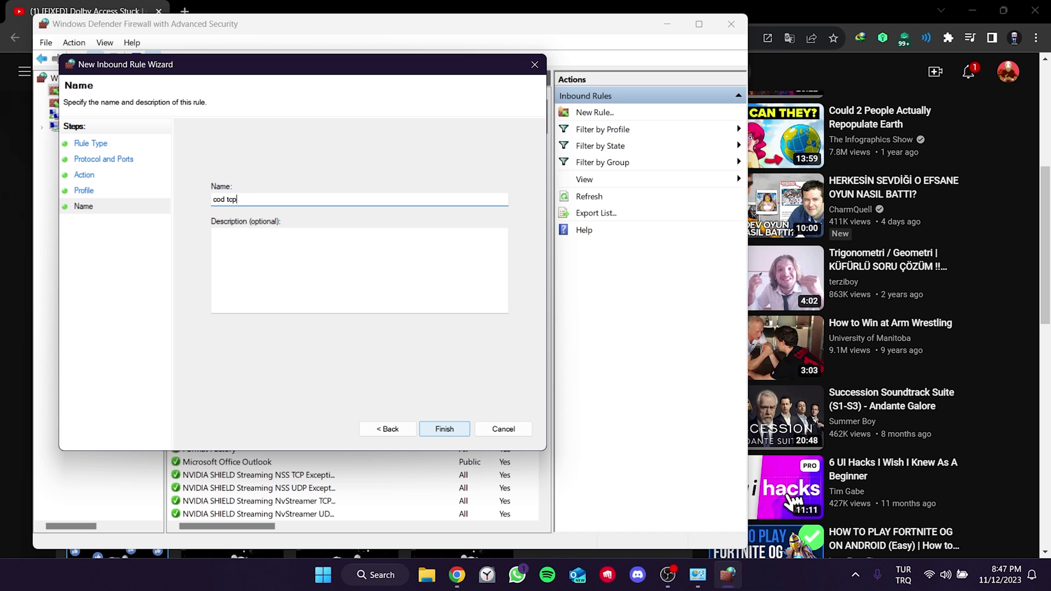
# Finish the cod tcp rule and start another port rule set to UDP.
pyautogui.click(443, 429)
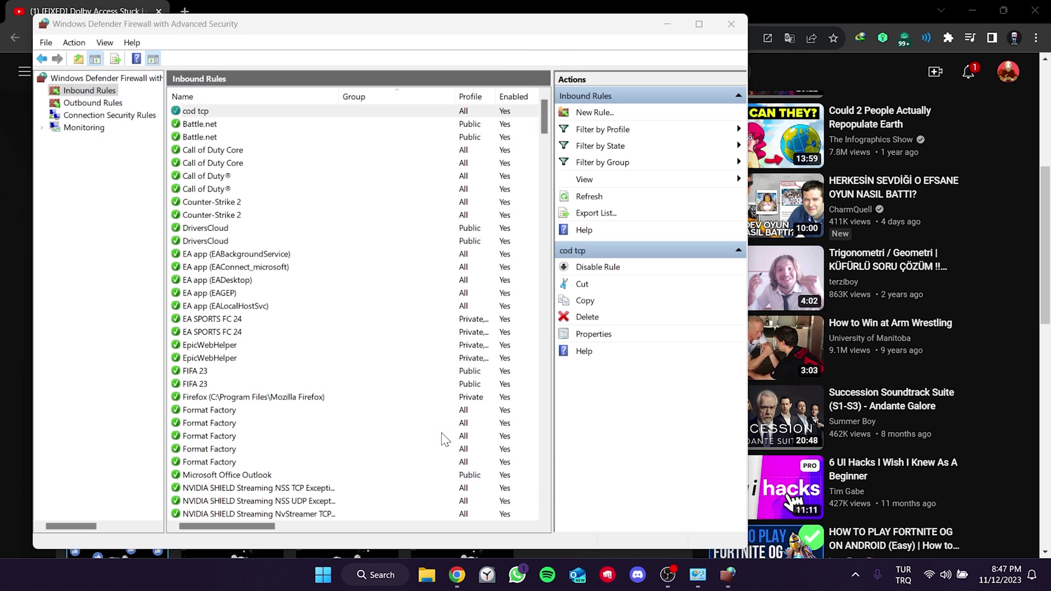
pyautogui.click(626, 116)
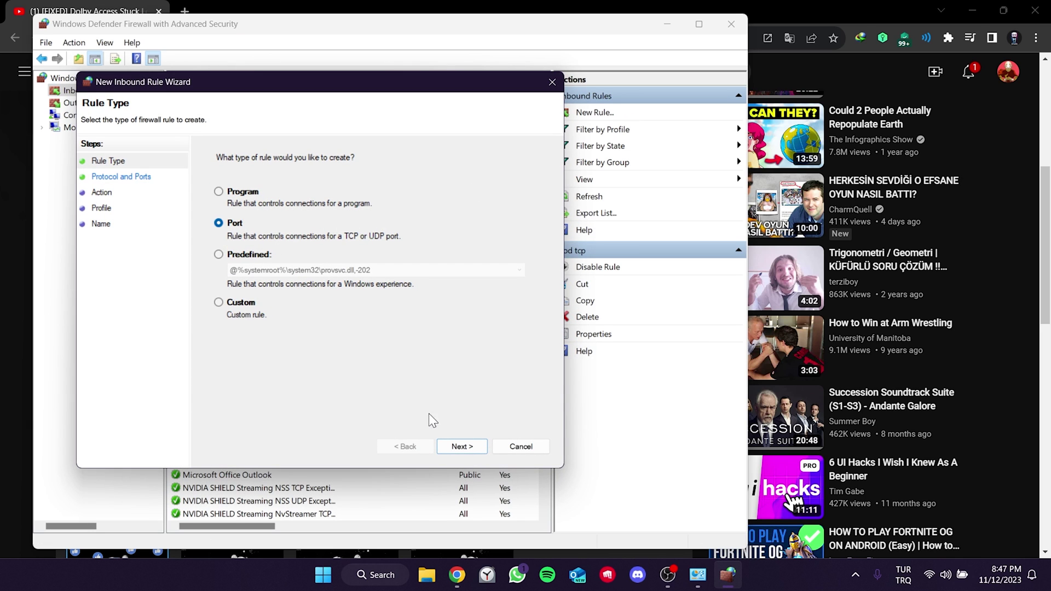
pyautogui.click(466, 447)
pyautogui.click(222, 193)
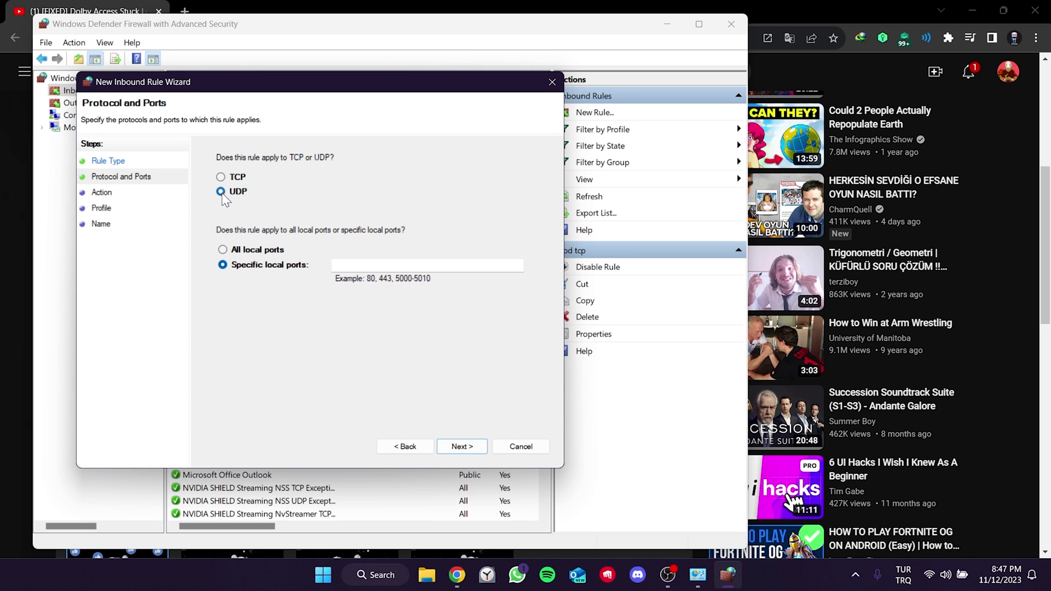
pyautogui.hotkey('alt', 'Tab')
pyautogui.moveTo(92, 301); pyautogui.dragTo(215, 320)
pyautogui.click(728, 578)
pyautogui.rightClick(354, 266)
pyautogui.click(382, 326)
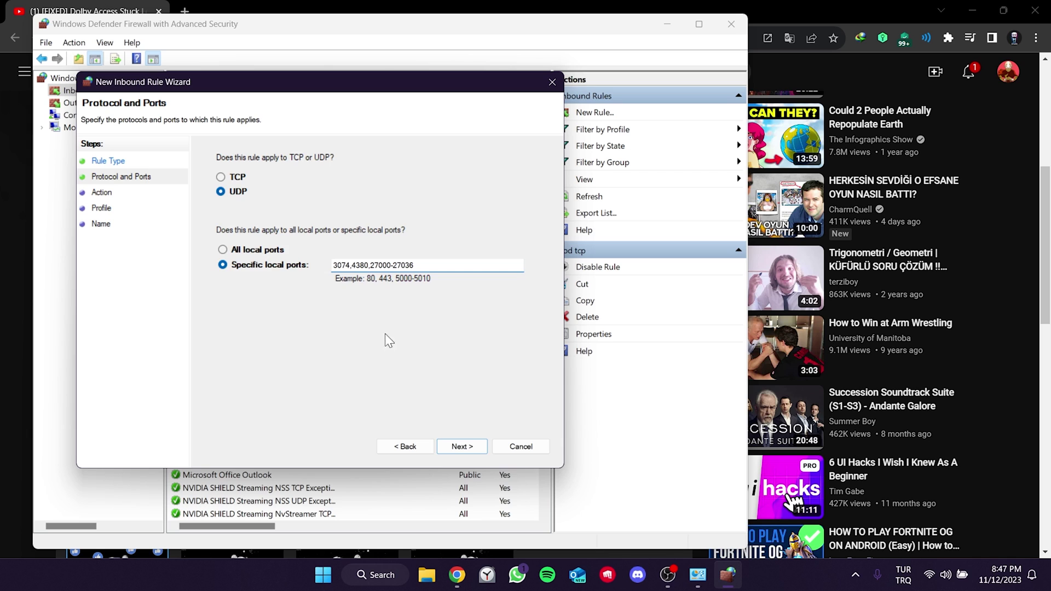
# Keep Allow and all profiles, name the rule 'cod udp' and finish it.
pyautogui.click(458, 448)
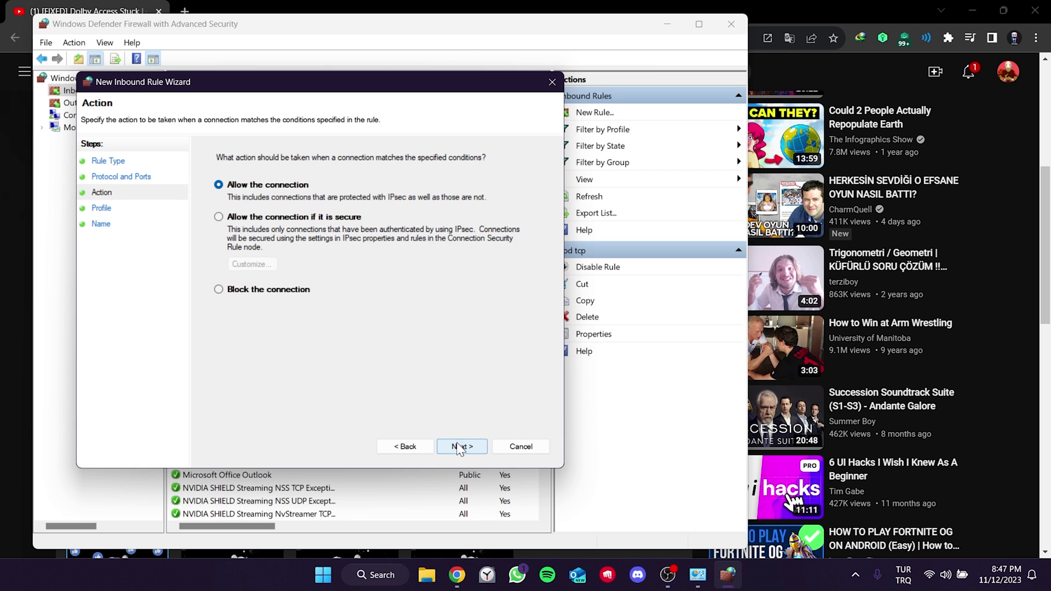
pyautogui.click(459, 448)
pyautogui.click(458, 447)
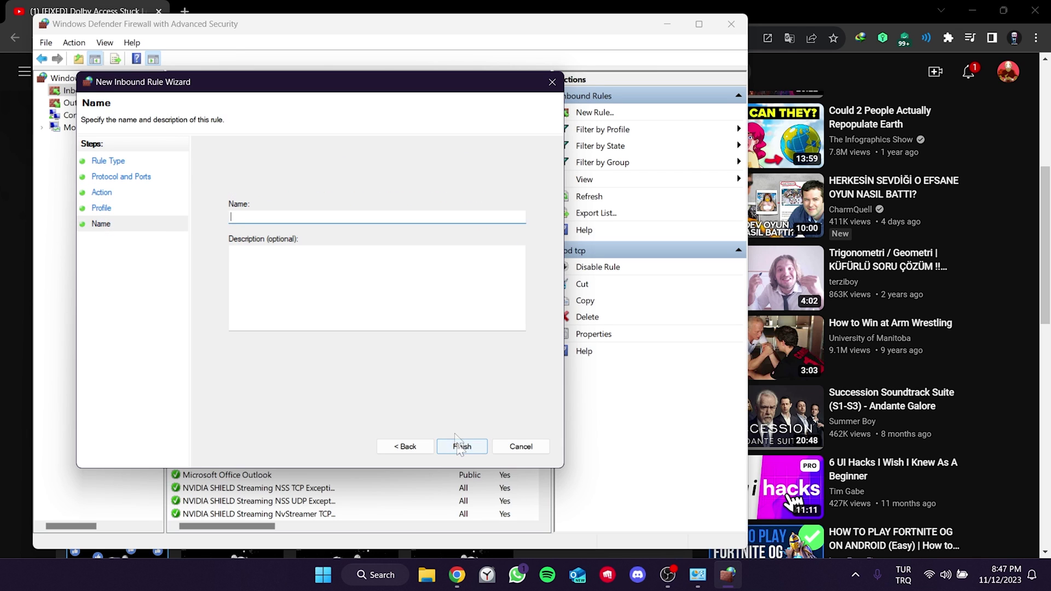
pyautogui.write('cod udp')
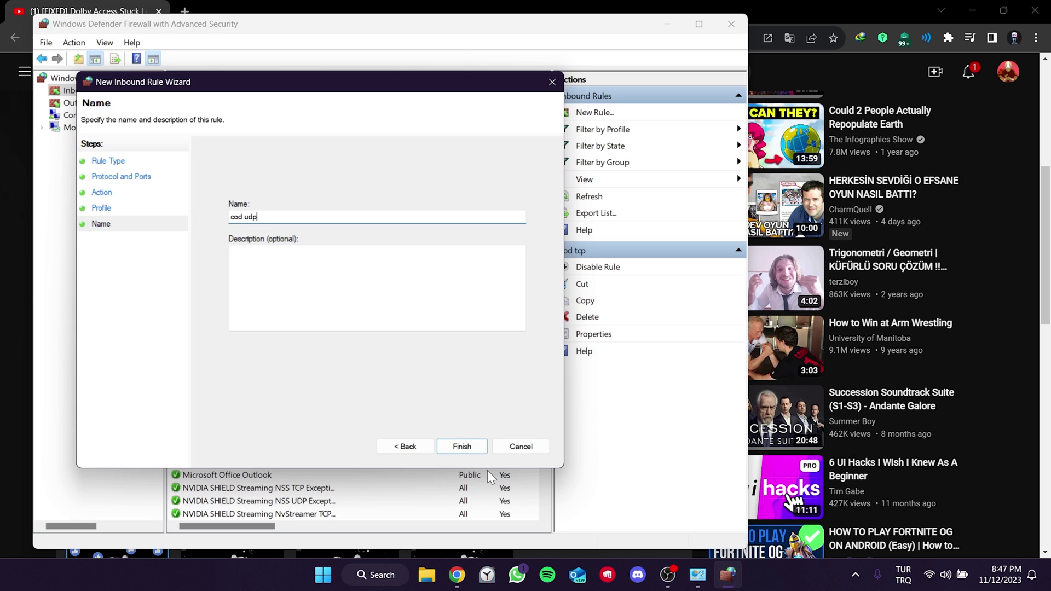
pyautogui.click(462, 447)
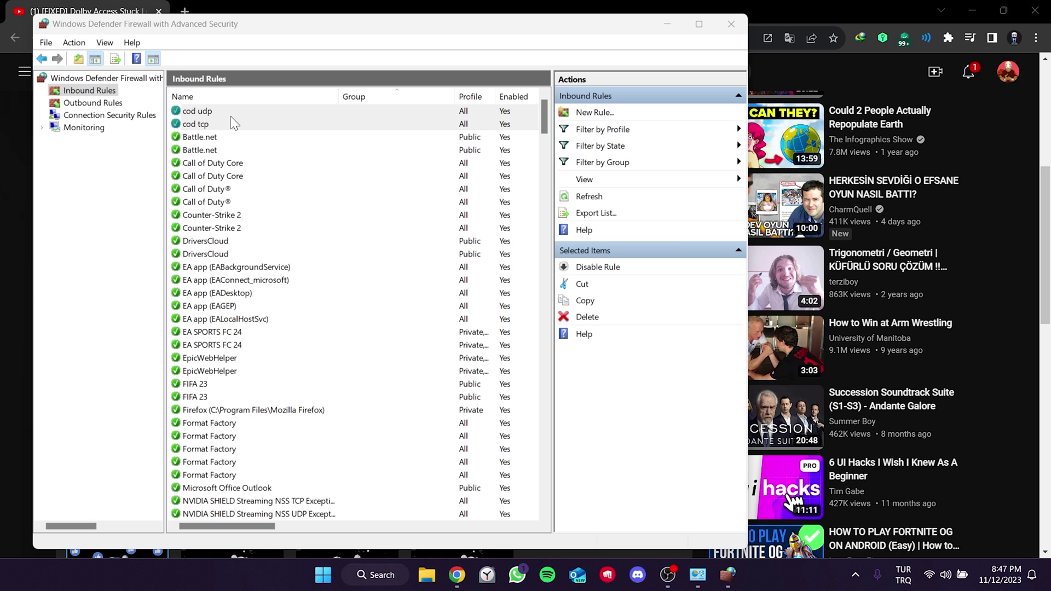
# Close the Windows Defender Firewall with Advanced Security window.
pyautogui.click(730, 23)
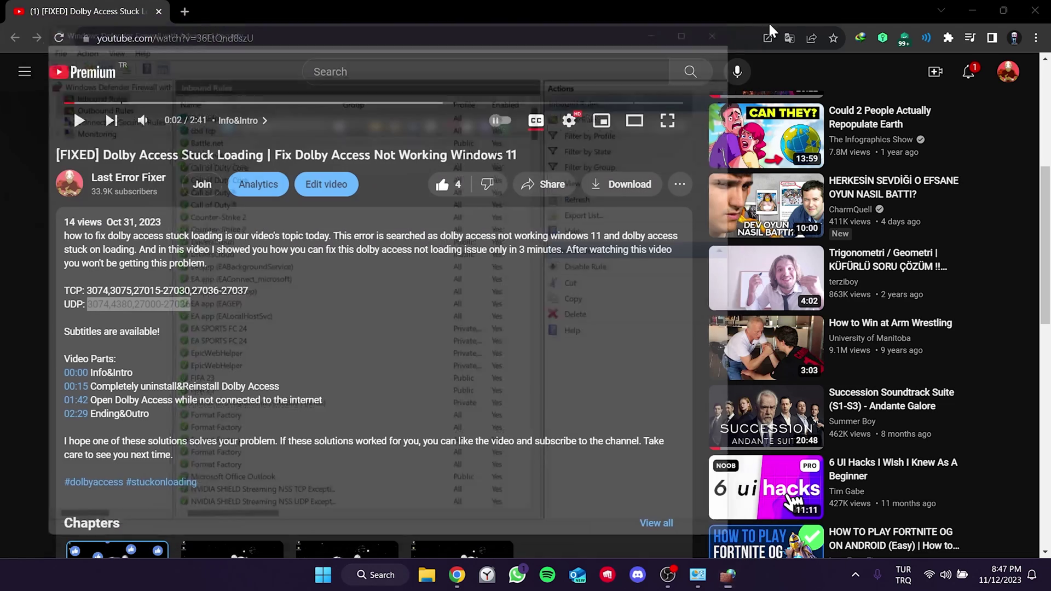